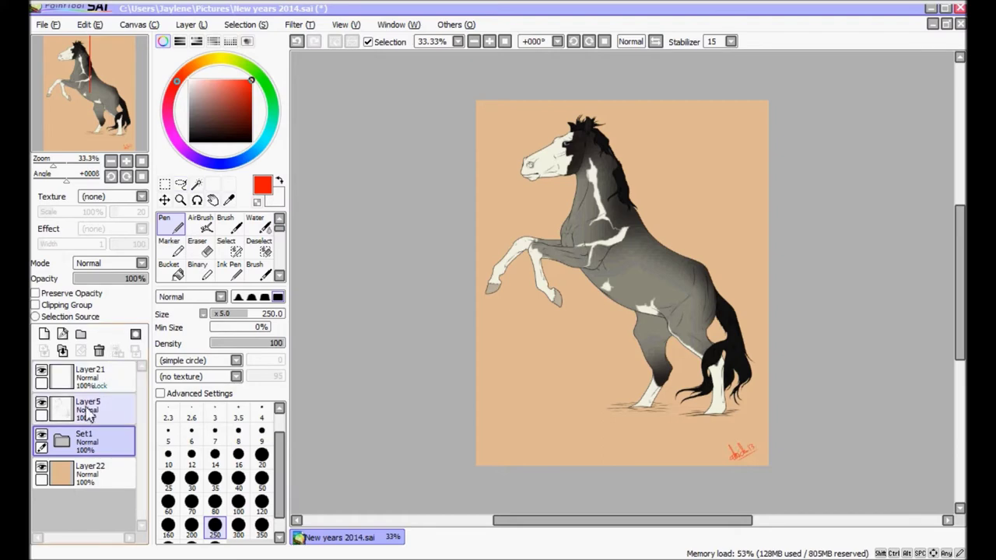
- Hide and reshow the Set1 colour folder and the Layer5 line art to examine what each contributes to the horse
{"action": "left_click", "coordinate": [42, 436]}
{"action": "left_click", "coordinate": [42, 436]}
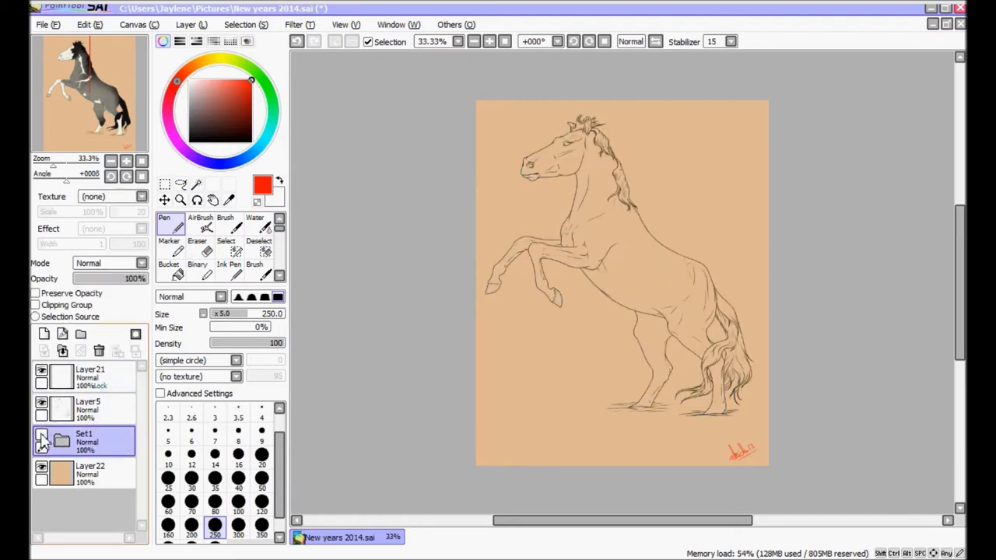
{"action": "left_click", "coordinate": [42, 436]}
{"action": "left_click", "coordinate": [42, 437]}
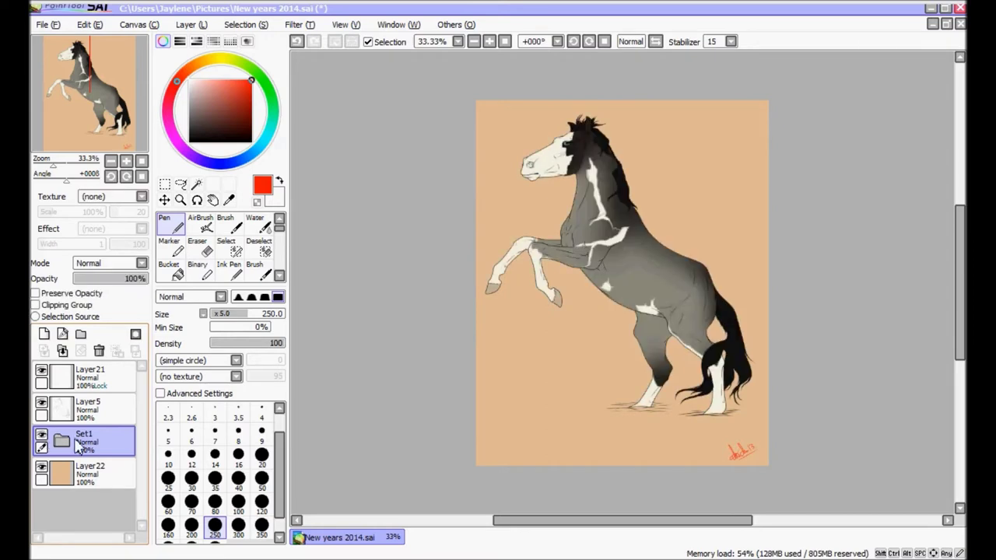
{"action": "left_click", "coordinate": [42, 405]}
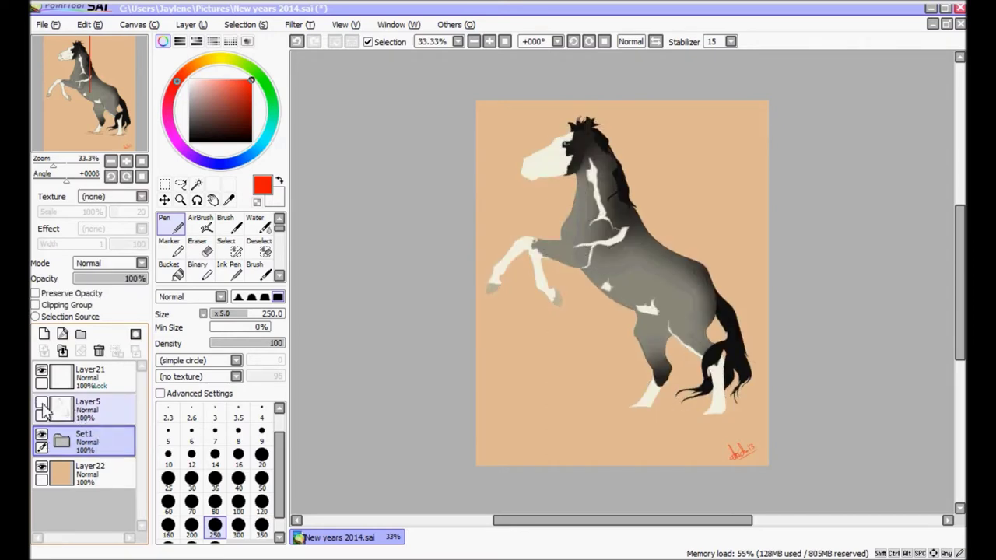
{"action": "left_click", "coordinate": [42, 406]}
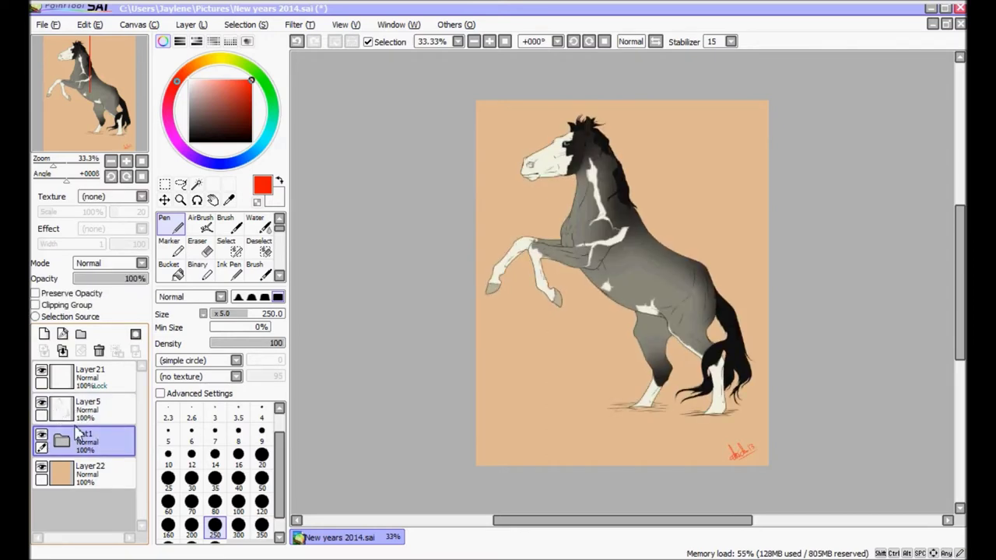
- Add a new layer above the Set1 folder and turn on Preserve Opacity for the folder
{"action": "left_click", "coordinate": [44, 334]}
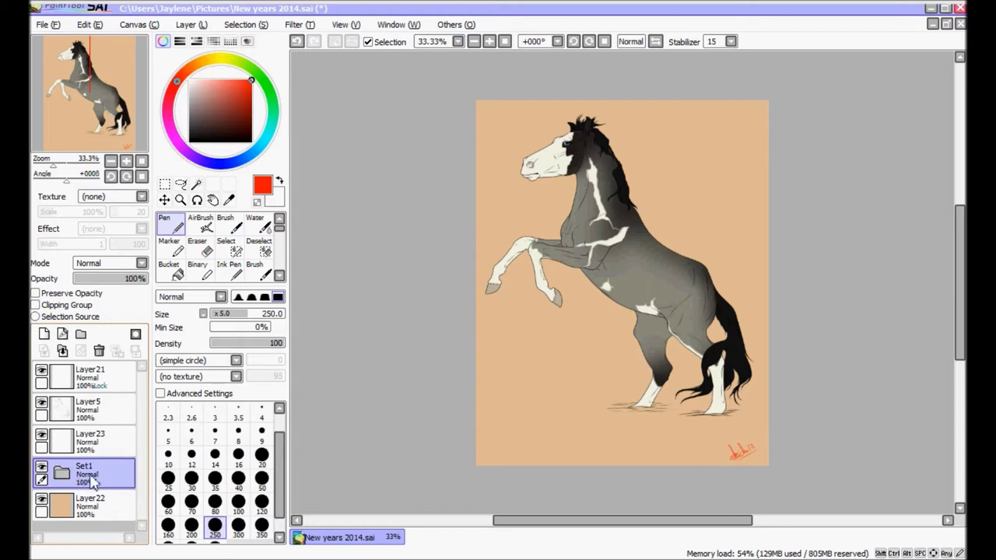
{"action": "left_click", "coordinate": [65, 294]}
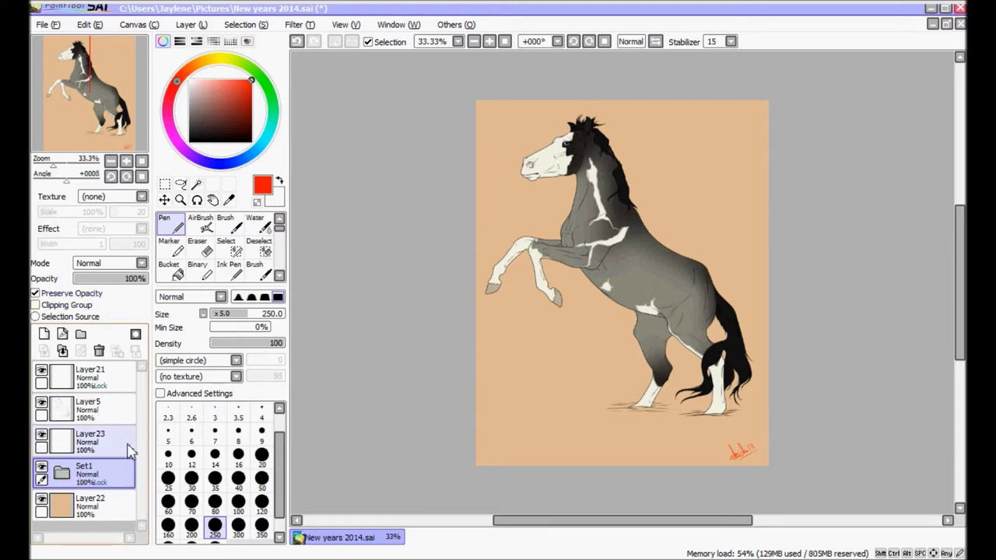
{"action": "left_click", "coordinate": [215, 478]}
{"action": "left_click", "coordinate": [614, 236]}
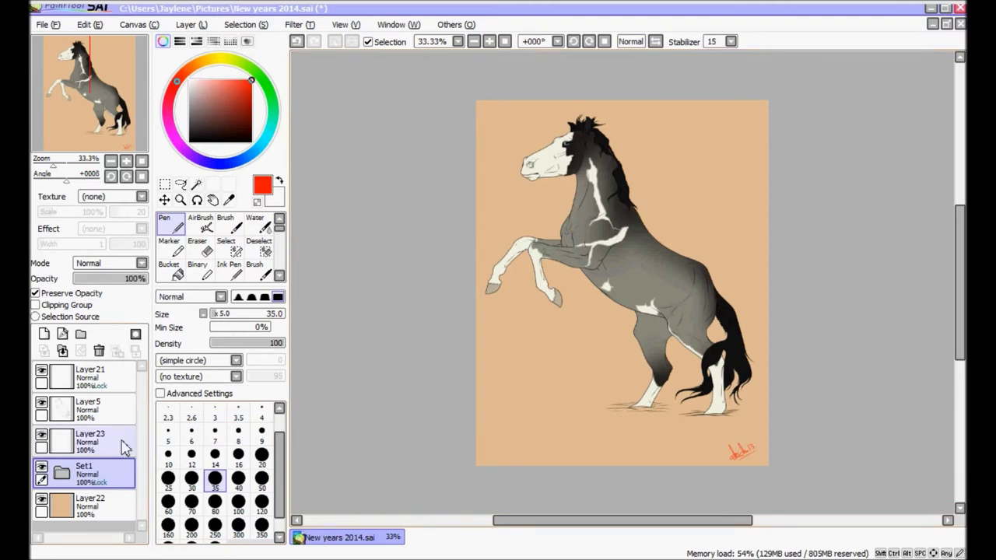
- Scribble red across the horse's body on Layer7 with the pen at size 80, and undo the stroke
{"action": "left_click", "coordinate": [63, 472]}
{"action": "left_click_drag", "start_coordinate": [141, 440], "coordinate": [143, 473]}
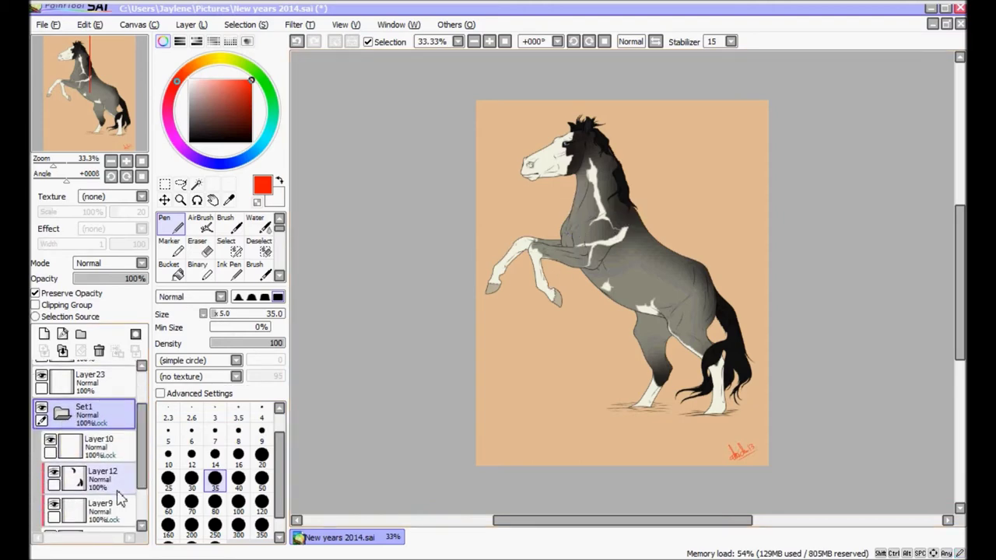
{"action": "scroll", "coordinate": [121, 498], "scroll_direction": "down", "scroll_amount": 3}
{"action": "left_click", "coordinate": [113, 487]}
{"action": "left_click", "coordinate": [214, 501]}
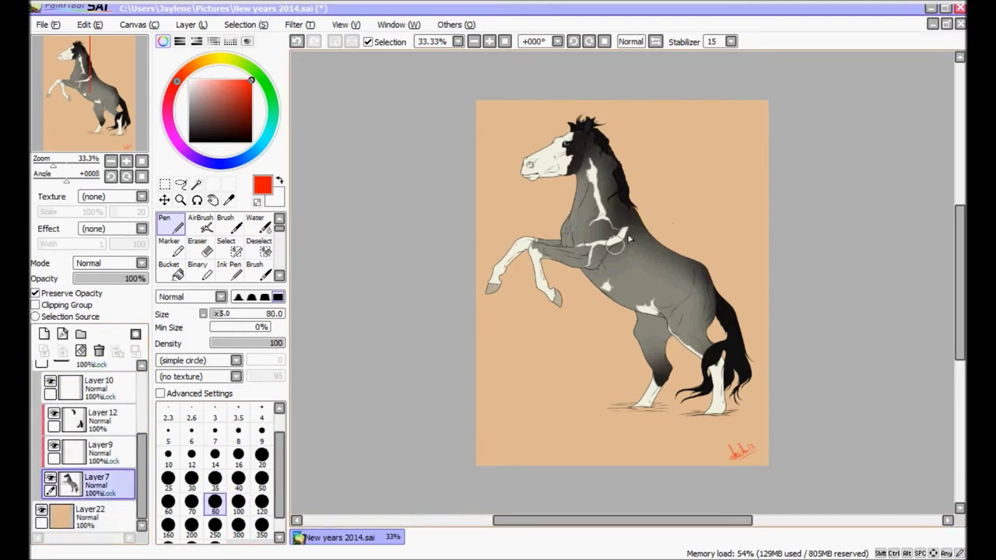
{"action": "mouse_move", "coordinate": [672, 218]}
{"action": "left_mouse_down"}
{"action": "mouse_move", "coordinate": [569, 278]}
{"action": "mouse_move", "coordinate": [581, 334]}
{"action": "mouse_move", "coordinate": [523, 360]}
{"action": "left_mouse_up"}
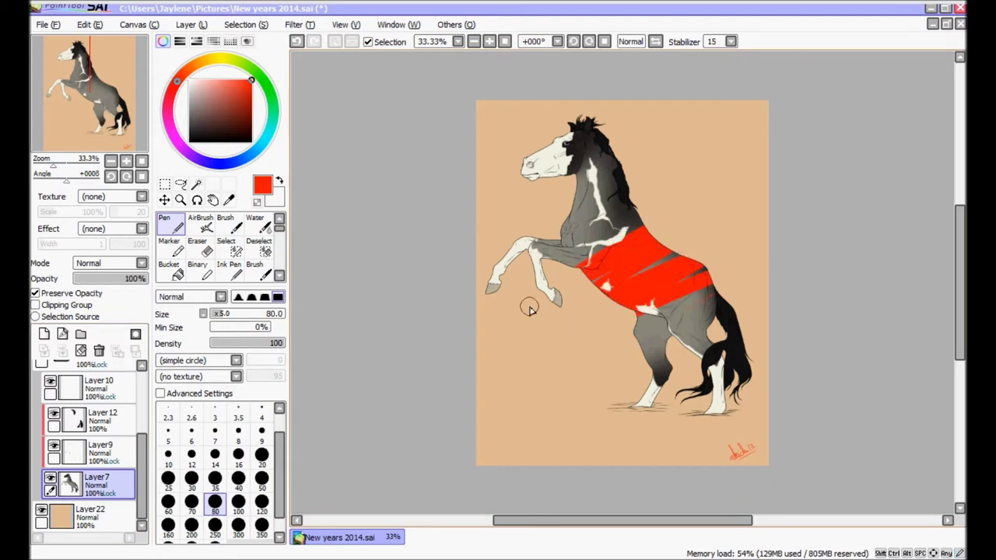
{"action": "left_click", "coordinate": [87, 295]}
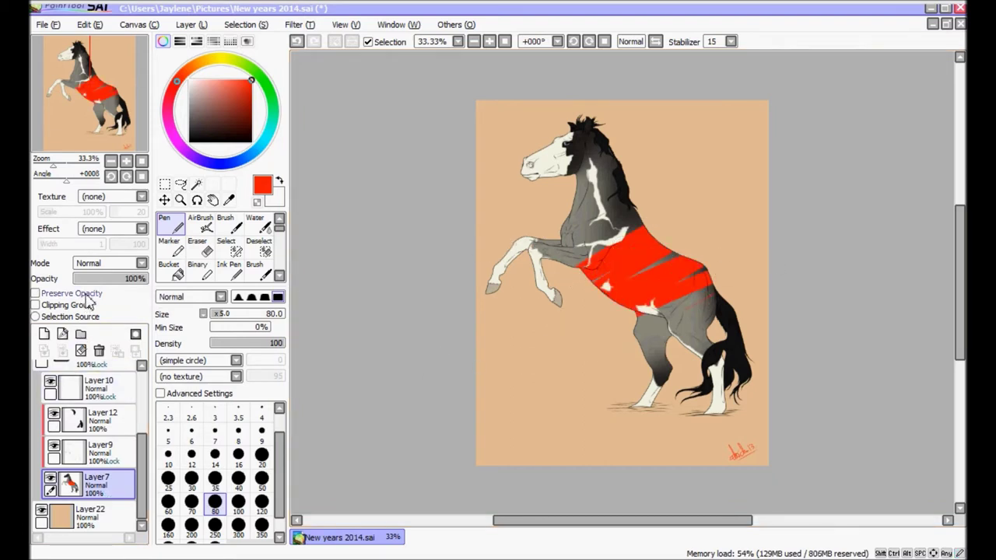
{"action": "key", "text": "ctrl+z"}
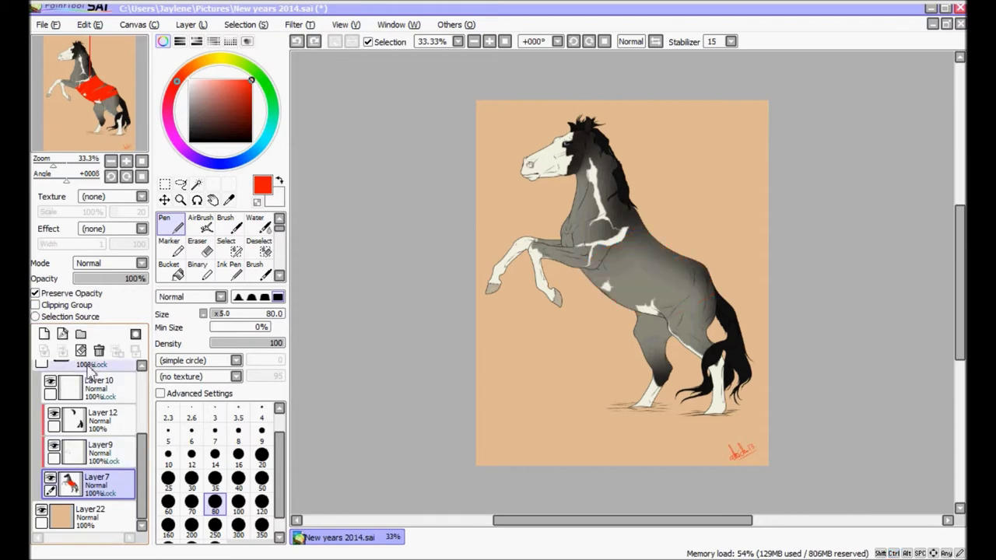
- Turn off Preserve Opacity for the Set1 folder, scribble red across the body on Layer7, and undo the scribble
{"action": "mouse_move", "coordinate": [140, 464]}
{"action": "left_mouse_down"}
{"action": "mouse_move", "coordinate": [145, 431]}
{"action": "mouse_move", "coordinate": [143, 456]}
{"action": "left_mouse_up"}
{"action": "scroll", "coordinate": [117, 408], "scroll_direction": "up", "scroll_amount": 2}
{"action": "left_click", "coordinate": [85, 395]}
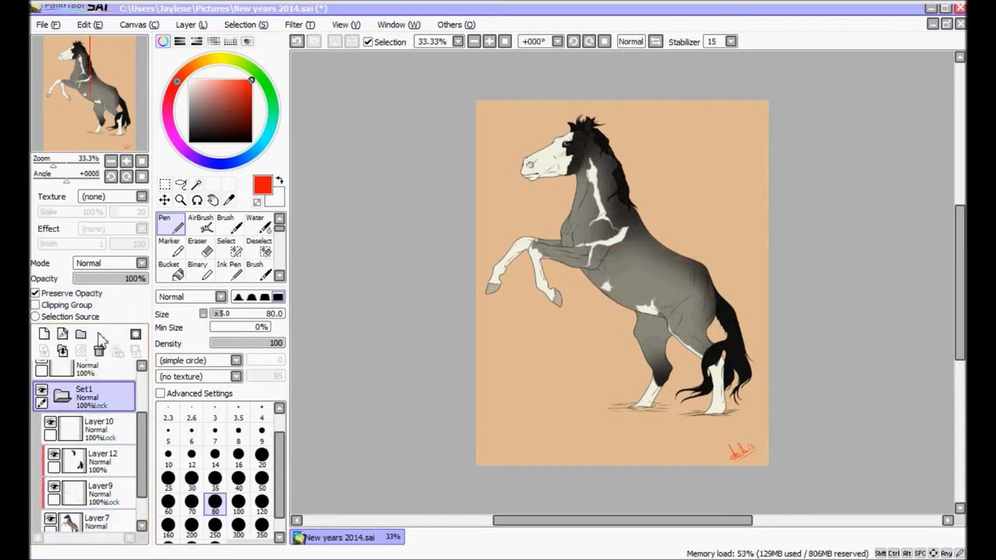
{"action": "left_click", "coordinate": [662, 237]}
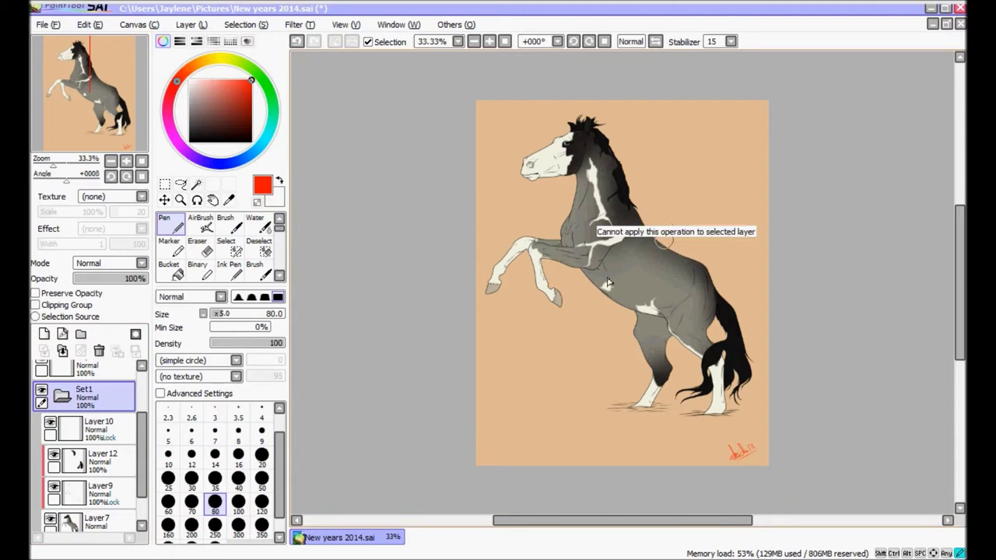
{"action": "left_click", "coordinate": [117, 426]}
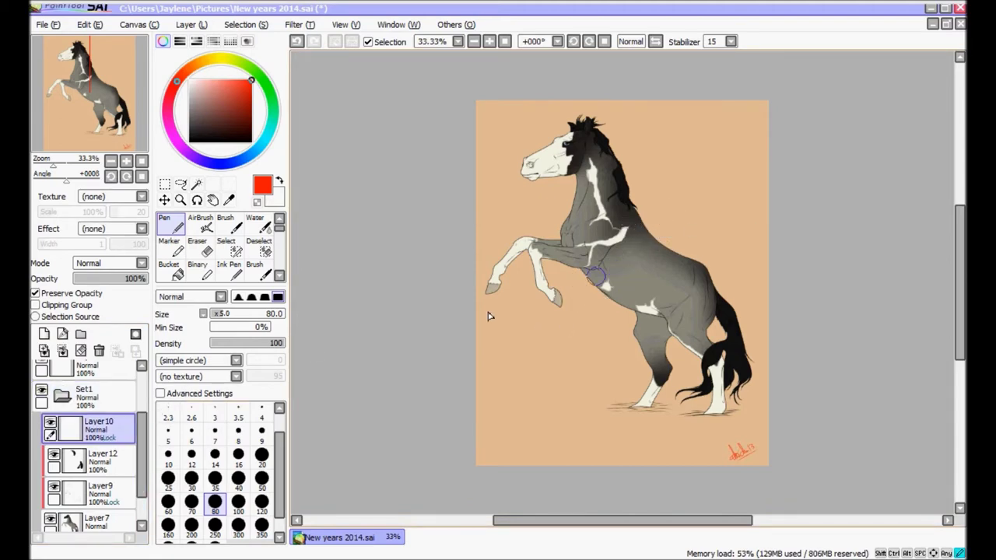
{"action": "scroll", "coordinate": [140, 467], "scroll_direction": "down", "scroll_amount": 1}
{"action": "left_click", "coordinate": [94, 494]}
{"action": "mouse_move", "coordinate": [619, 286]}
{"action": "left_mouse_down"}
{"action": "mouse_move", "coordinate": [667, 244]}
{"action": "mouse_move", "coordinate": [595, 346]}
{"action": "left_mouse_up"}
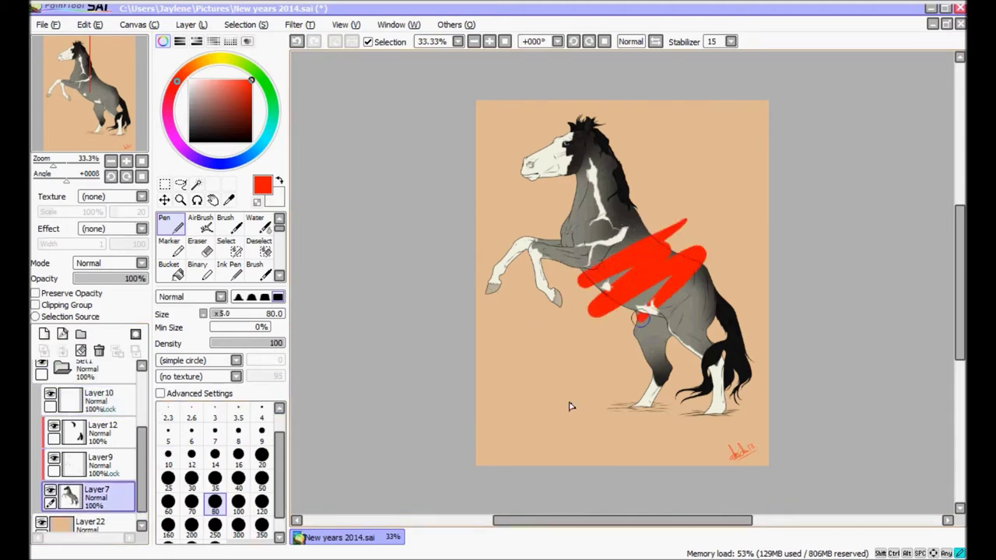
{"action": "key", "text": "ctrl+z"}
- Turn Preserve Opacity back on for the Set1 folder and collapse the folder
{"action": "left_click", "coordinate": [66, 371]}
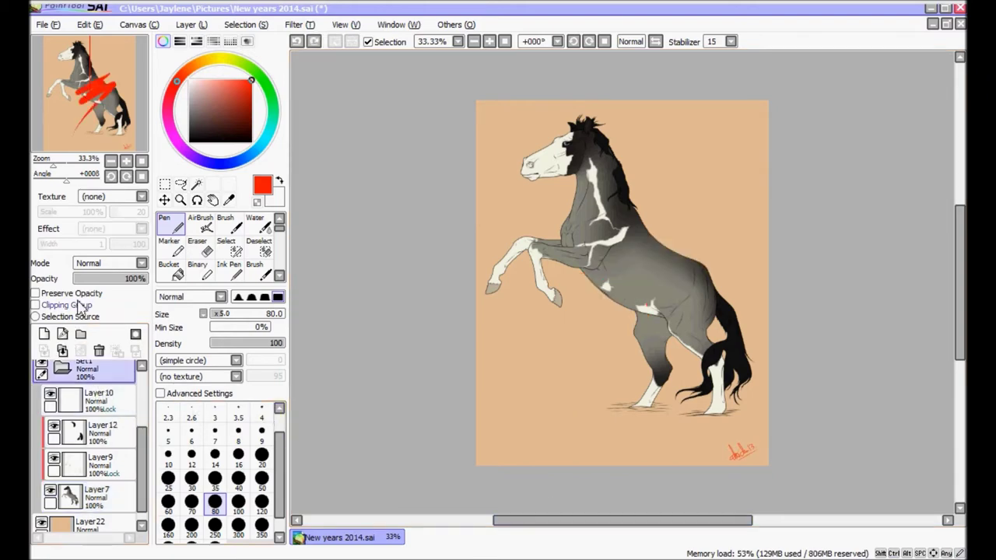
{"action": "left_click", "coordinate": [35, 292]}
{"action": "left_click", "coordinate": [67, 371]}
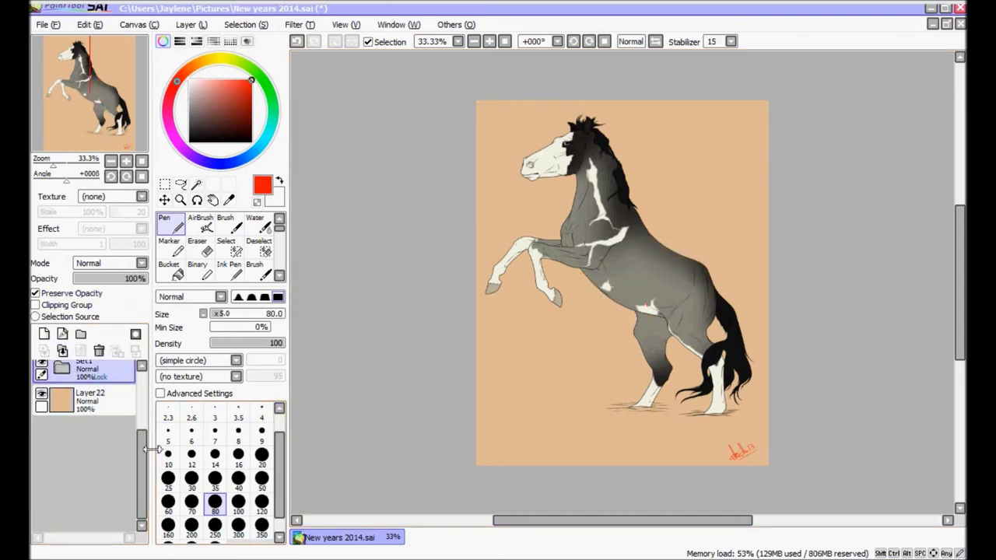
{"action": "left_click_drag", "start_coordinate": [143, 459], "coordinate": [144, 377]}
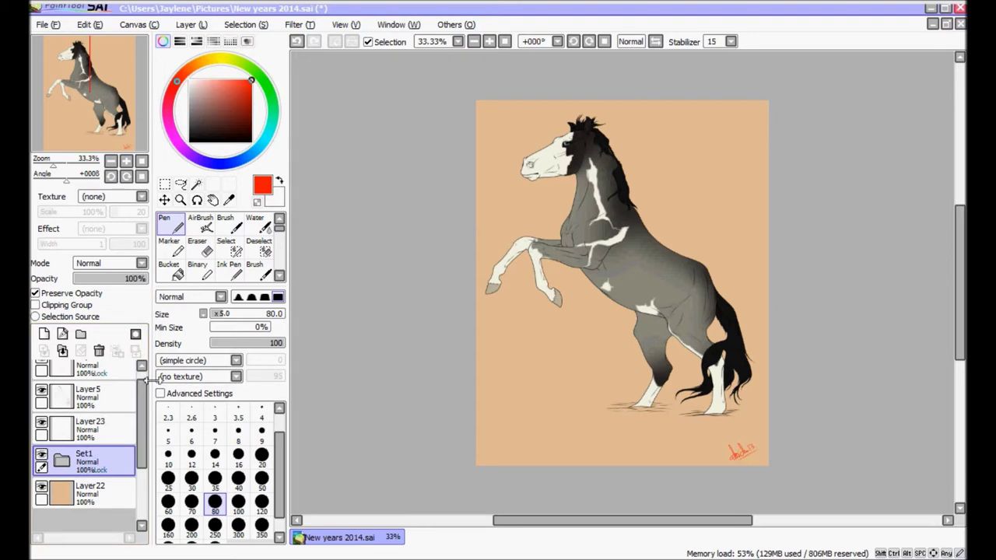
- Scribble red across the horse's body on Layer23 and compare it with Clipping Group switched on and off
{"action": "left_click", "coordinate": [124, 428]}
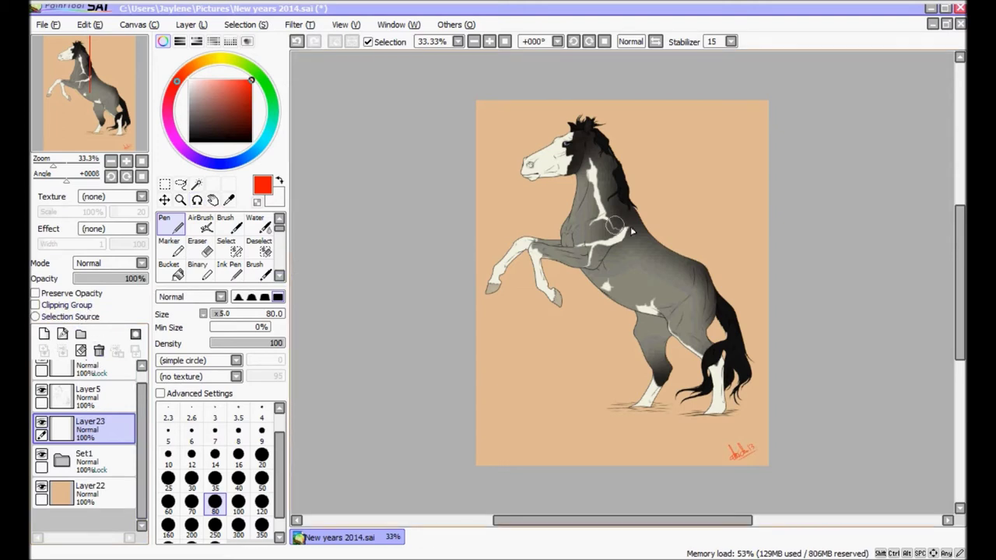
{"action": "mouse_move", "coordinate": [650, 217]}
{"action": "left_mouse_down"}
{"action": "mouse_move", "coordinate": [575, 284]}
{"action": "mouse_move", "coordinate": [547, 382]}
{"action": "left_mouse_up"}
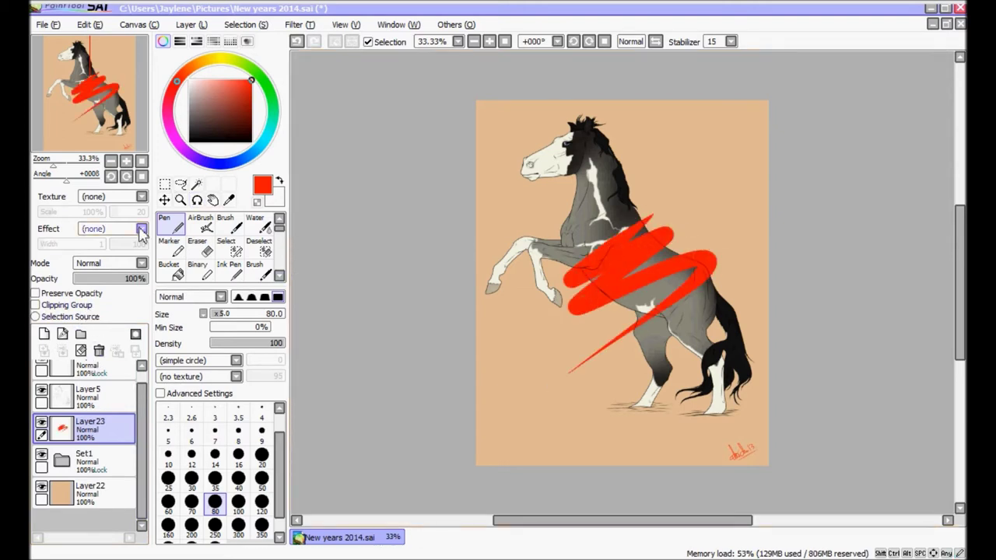
{"action": "left_click", "coordinate": [66, 307]}
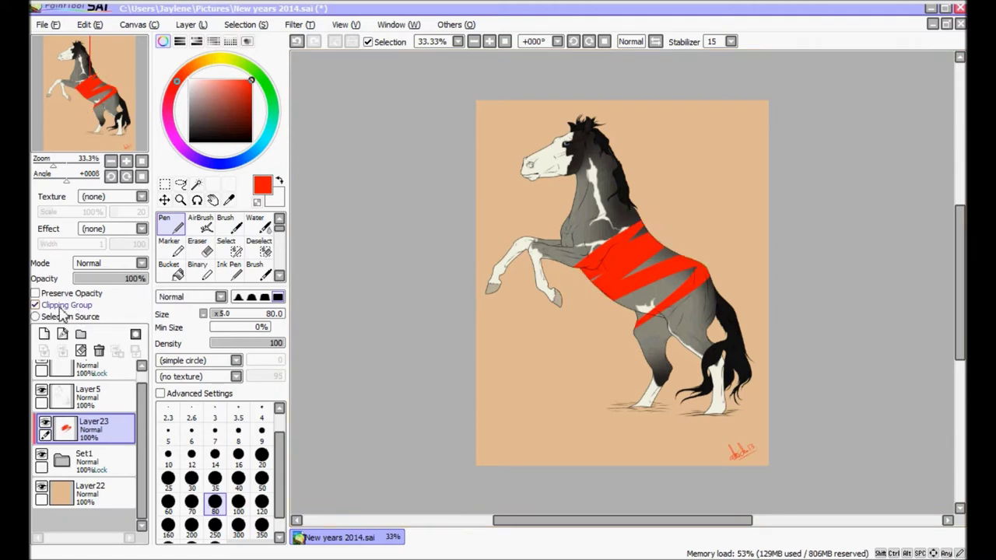
{"action": "left_click", "coordinate": [61, 307]}
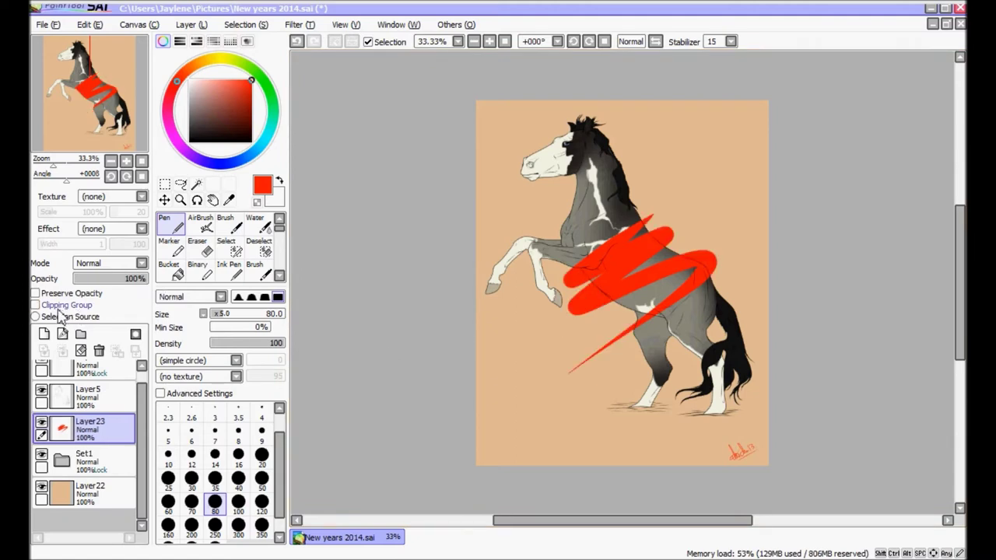
- Clear the red scribble from Layer23 and clip the layer to the Set1 folder
{"action": "left_click", "coordinate": [81, 350]}
{"action": "left_click", "coordinate": [67, 305]}
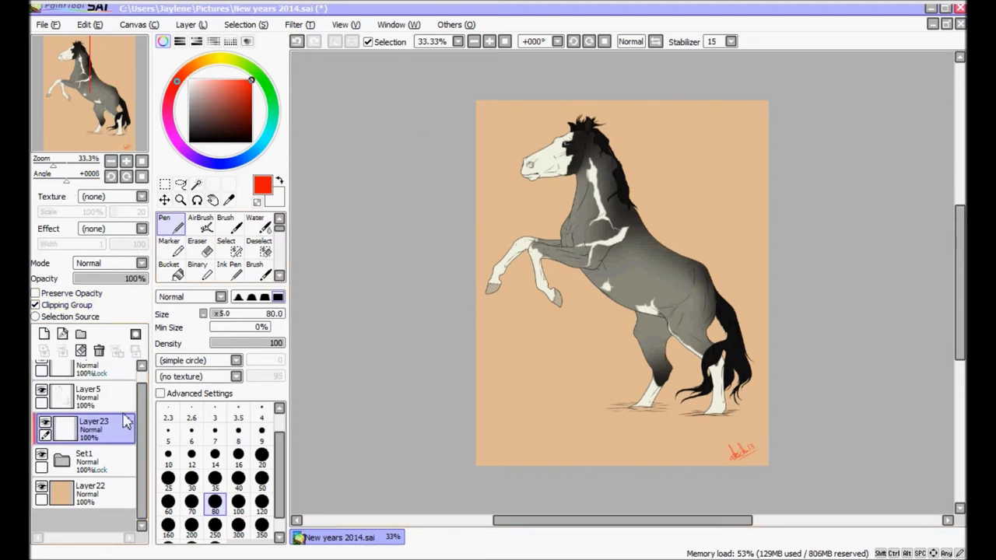
- Paint an orange-yellow sun with pointed rays in the upper right corner of the canvas on background Layer22
{"action": "left_click", "coordinate": [210, 60]}
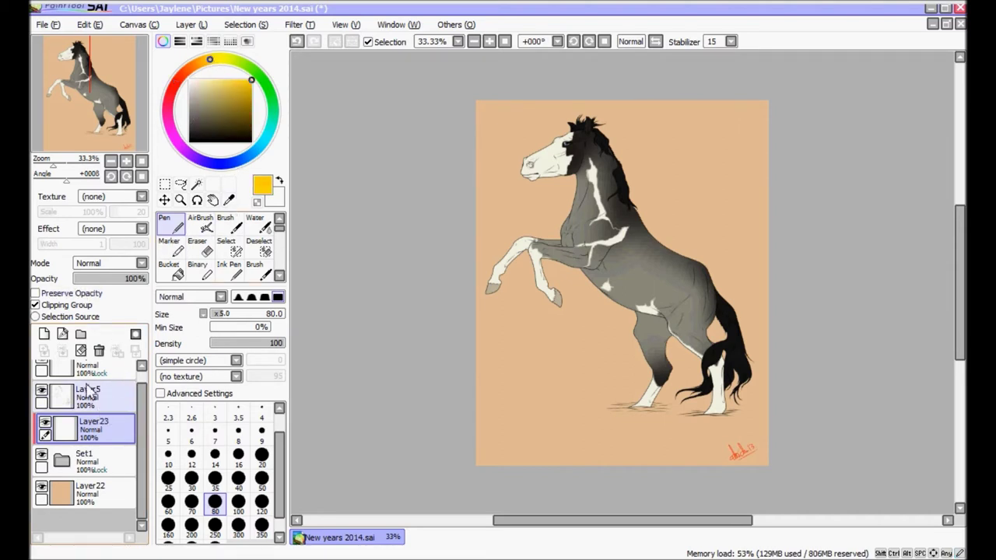
{"action": "left_click", "coordinate": [90, 491]}
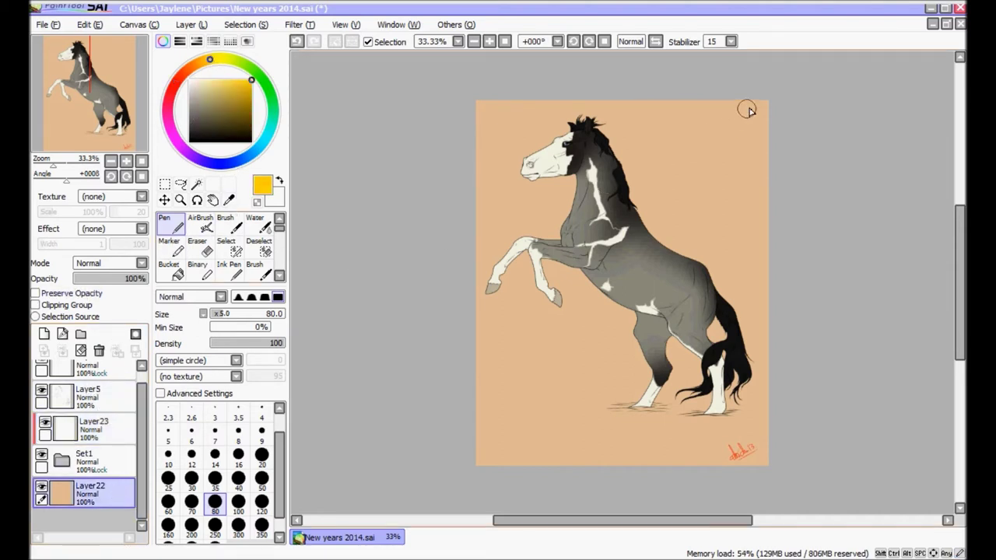
{"action": "mouse_move", "coordinate": [745, 95]}
{"action": "left_mouse_down"}
{"action": "mouse_move", "coordinate": [743, 166]}
{"action": "mouse_move", "coordinate": [767, 93]}
{"action": "mouse_move", "coordinate": [634, 122]}
{"action": "left_mouse_up"}
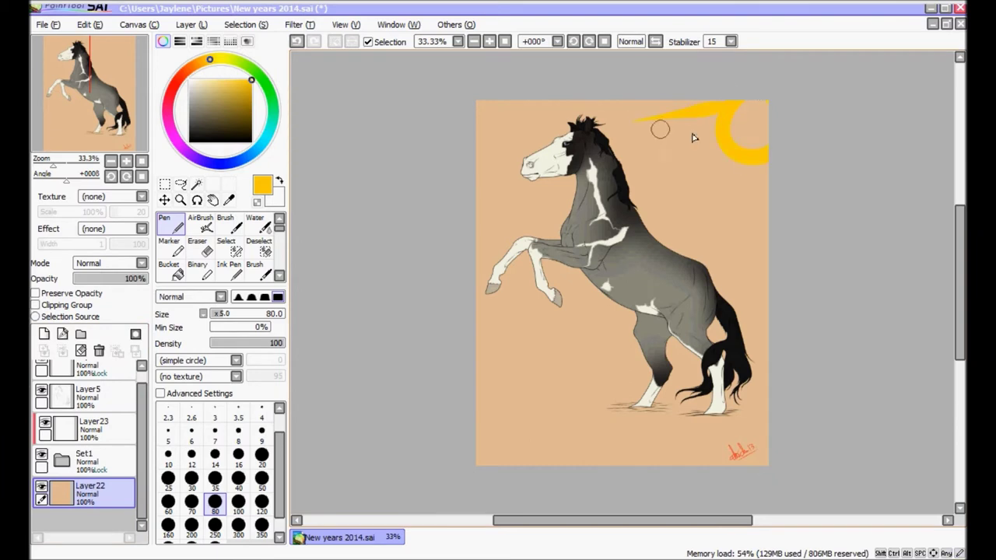
{"action": "left_click_drag", "start_coordinate": [724, 142], "coordinate": [660, 176]}
{"action": "mouse_move", "coordinate": [737, 161]}
{"action": "left_mouse_down"}
{"action": "mouse_move", "coordinate": [700, 203]}
{"action": "mouse_move", "coordinate": [745, 231]}
{"action": "left_mouse_up"}
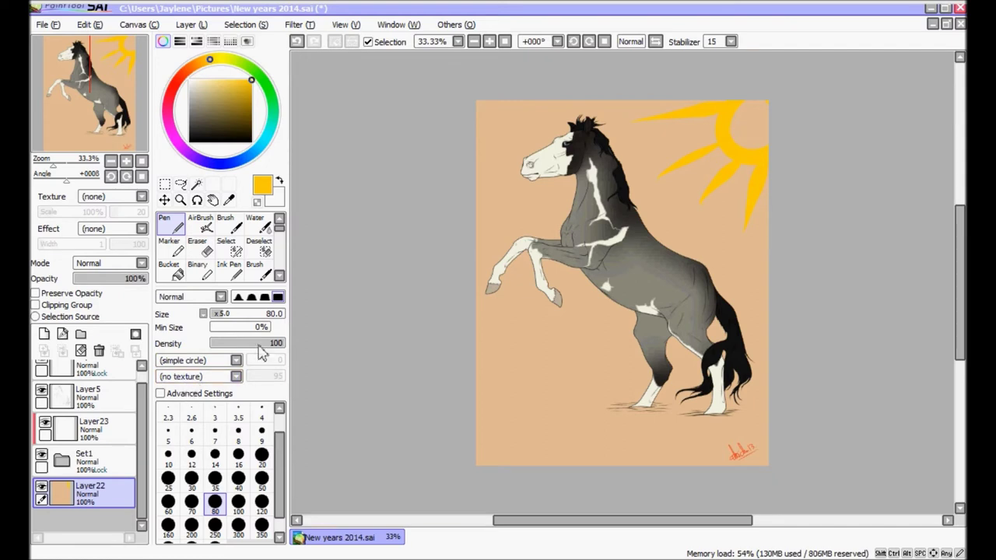
- Choose a pale grey-blue shading colour and scribble a test patch over the horse's chest on Layer23
{"action": "left_click", "coordinate": [105, 434]}
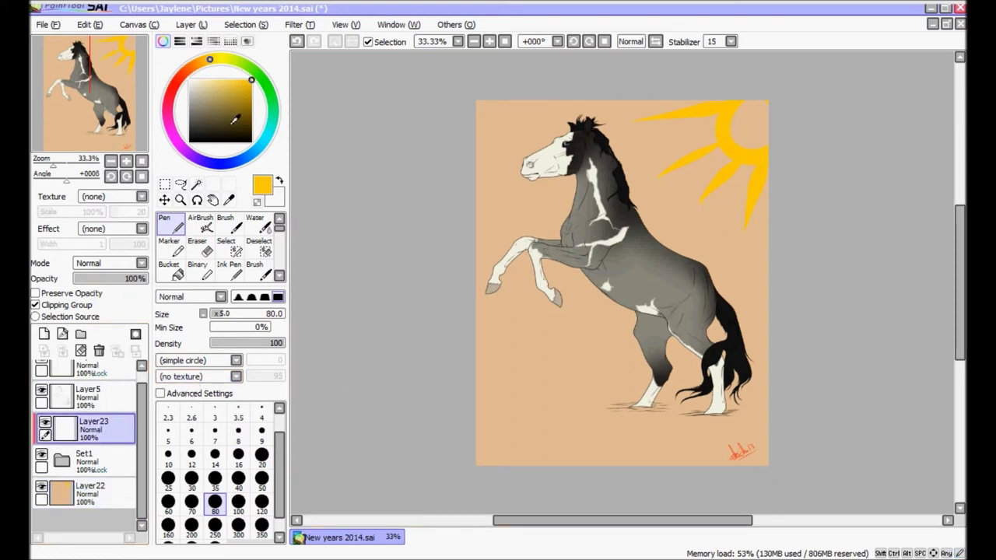
{"action": "left_click", "coordinate": [201, 93]}
{"action": "left_click", "coordinate": [238, 161]}
{"action": "left_click", "coordinate": [198, 89]}
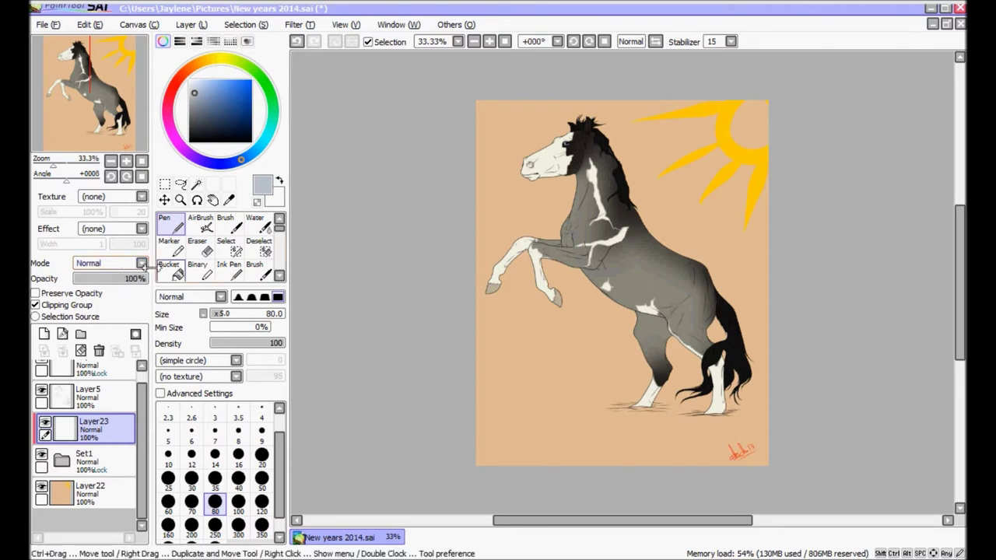
{"action": "mouse_move", "coordinate": [636, 207]}
{"action": "left_mouse_down"}
{"action": "mouse_move", "coordinate": [614, 261]}
{"action": "mouse_move", "coordinate": [670, 292]}
{"action": "left_mouse_up"}
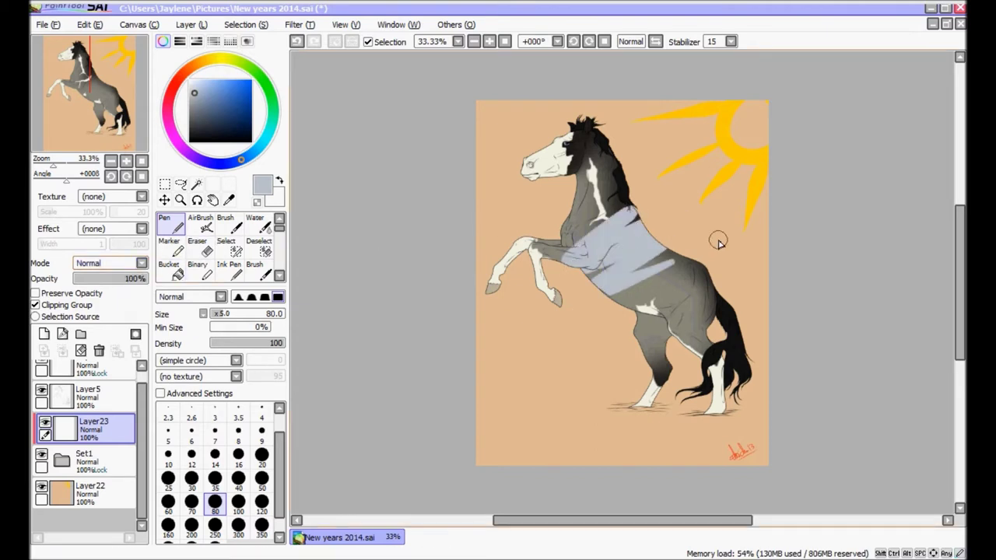
- Set Layer23's blending mode to Multiply and clear the test patch from the layer
{"action": "left_click", "coordinate": [120, 268]}
{"action": "left_click", "coordinate": [109, 287]}
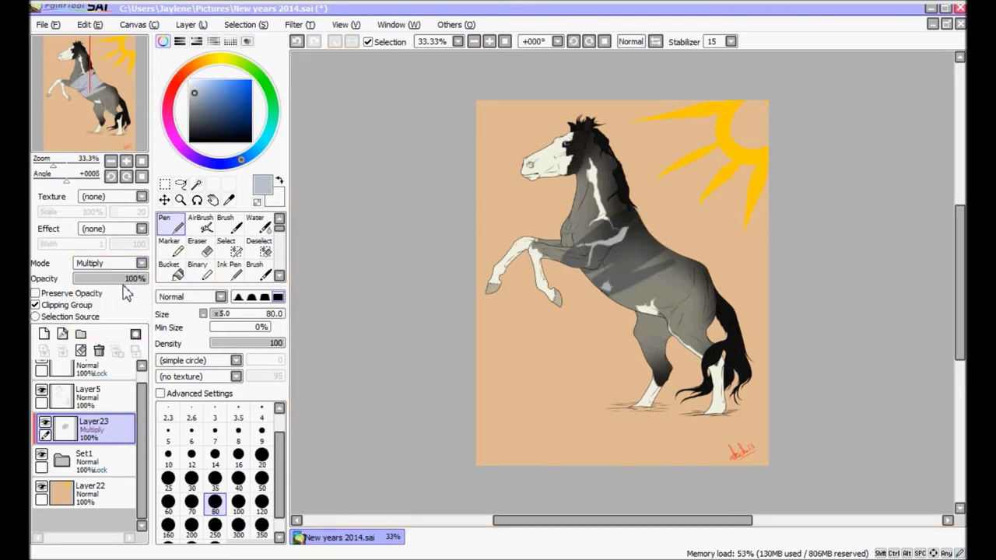
{"action": "left_click", "coordinate": [81, 351]}
- Shade the inside of the horse's nostril on Layer23 with the Pen at size 14
{"action": "left_click", "coordinate": [489, 42]}
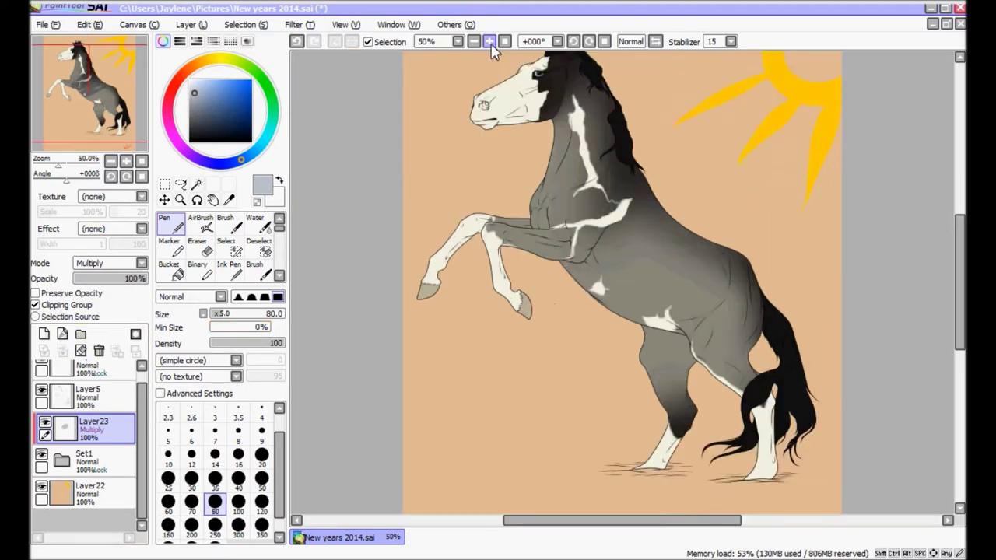
{"action": "left_click", "coordinate": [488, 42]}
{"action": "left_click", "coordinate": [488, 42]}
{"action": "left_click_drag", "start_coordinate": [84, 94], "coordinate": [73, 58]}
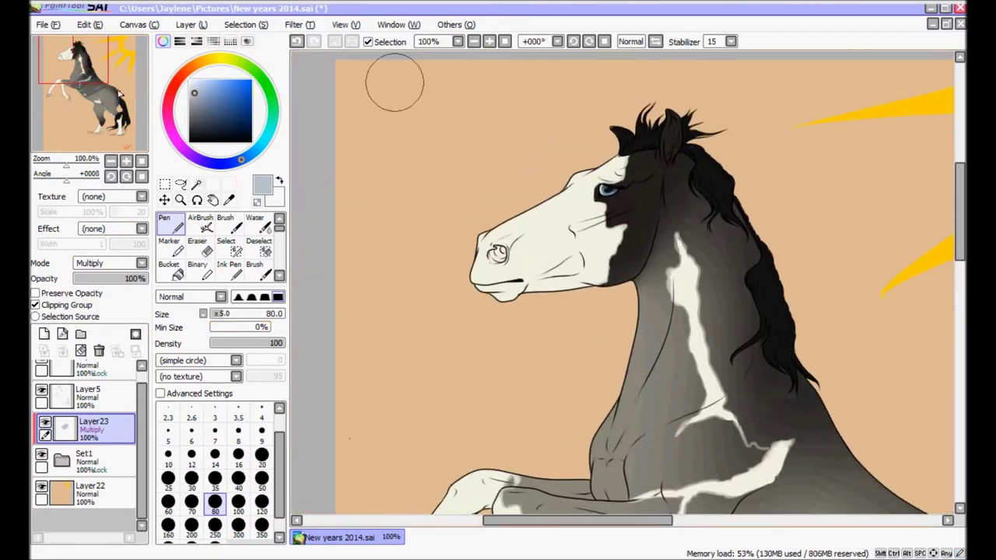
{"action": "left_click", "coordinate": [489, 41]}
{"action": "left_click", "coordinate": [214, 455]}
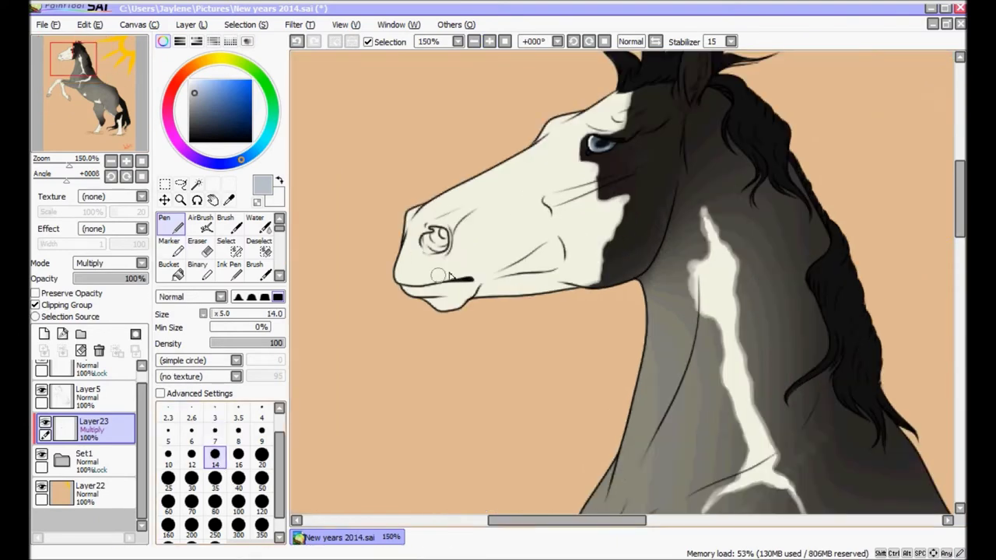
{"action": "left_click_drag", "start_coordinate": [415, 212], "coordinate": [403, 229]}
{"action": "key", "text": "ctrl+z"}
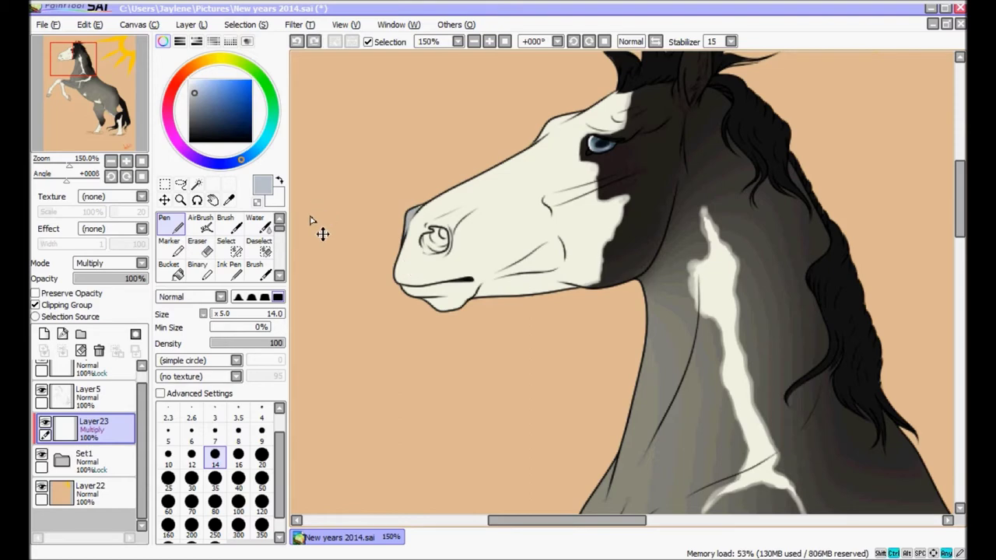
{"action": "left_click_drag", "start_coordinate": [116, 113], "coordinate": [108, 102]}
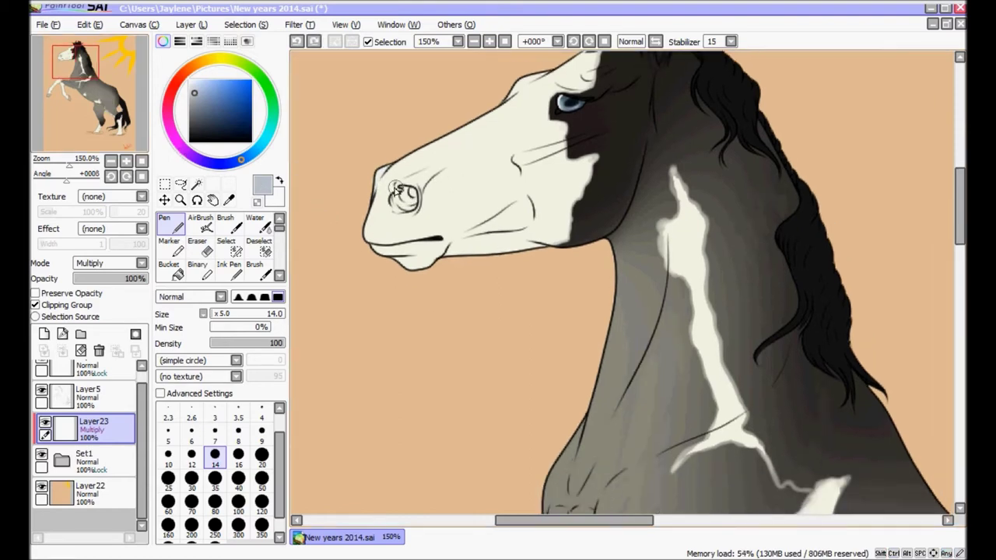
{"action": "mouse_move", "coordinate": [404, 192]}
{"action": "left_mouse_down"}
{"action": "mouse_move", "coordinate": [397, 212]}
{"action": "mouse_move", "coordinate": [402, 197]}
{"action": "mouse_move", "coordinate": [396, 204]}
{"action": "left_mouse_up"}
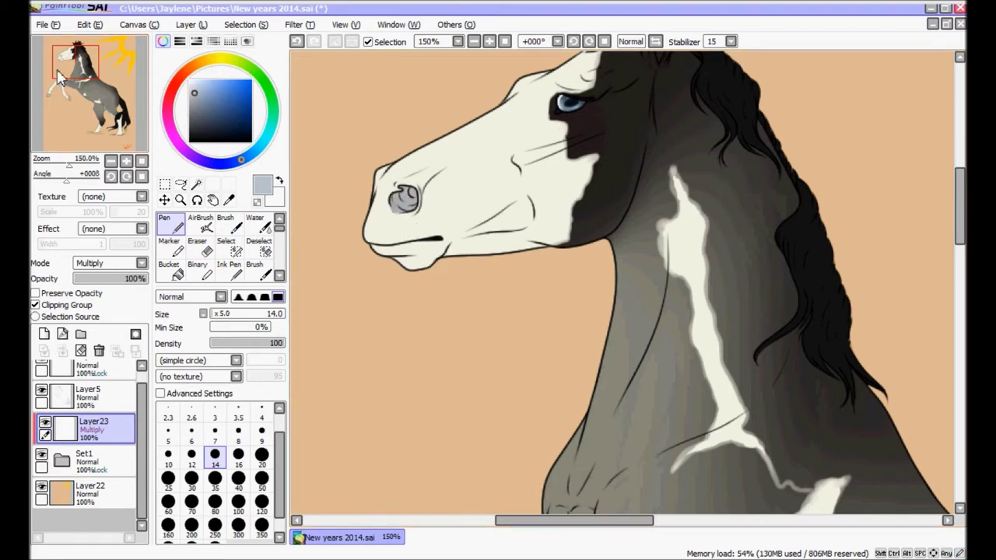
- Shade along the cheekbone and cheek crease lines on the white face with the Pen at size 7
{"action": "left_click_drag", "start_coordinate": [59, 70], "coordinate": [67, 78]}
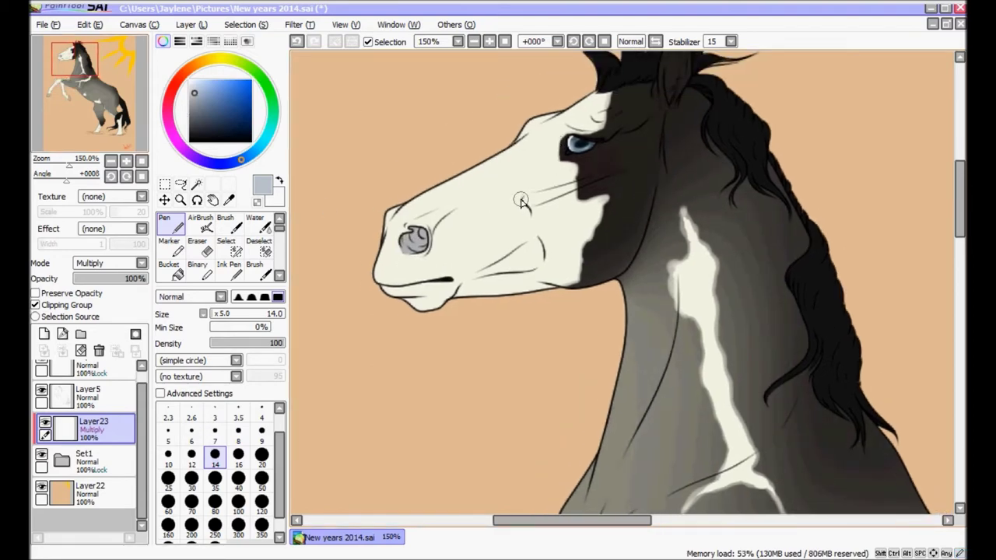
{"action": "left_click", "coordinate": [215, 436]}
{"action": "key", "text": "ctrl+plus"}
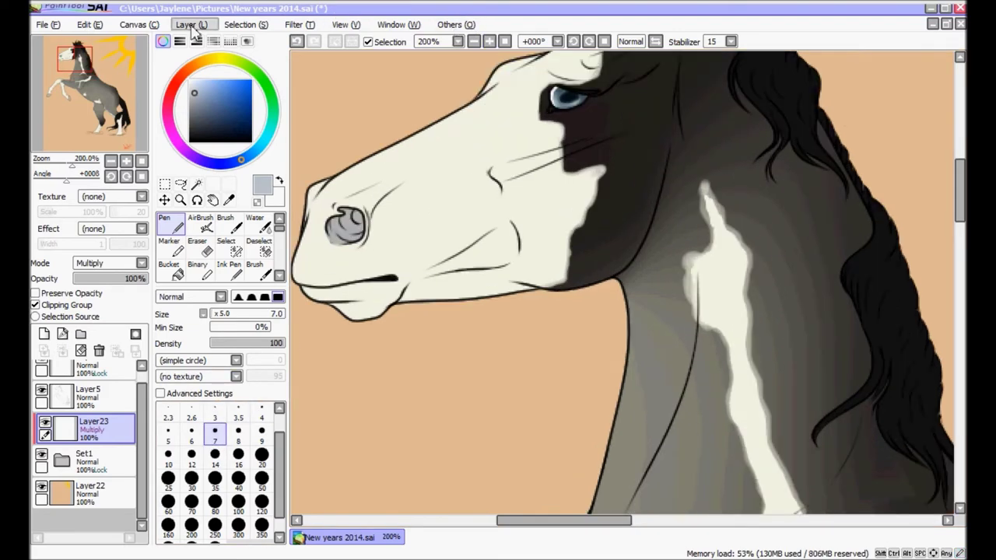
{"action": "left_click_drag", "start_coordinate": [101, 74], "coordinate": [105, 78]}
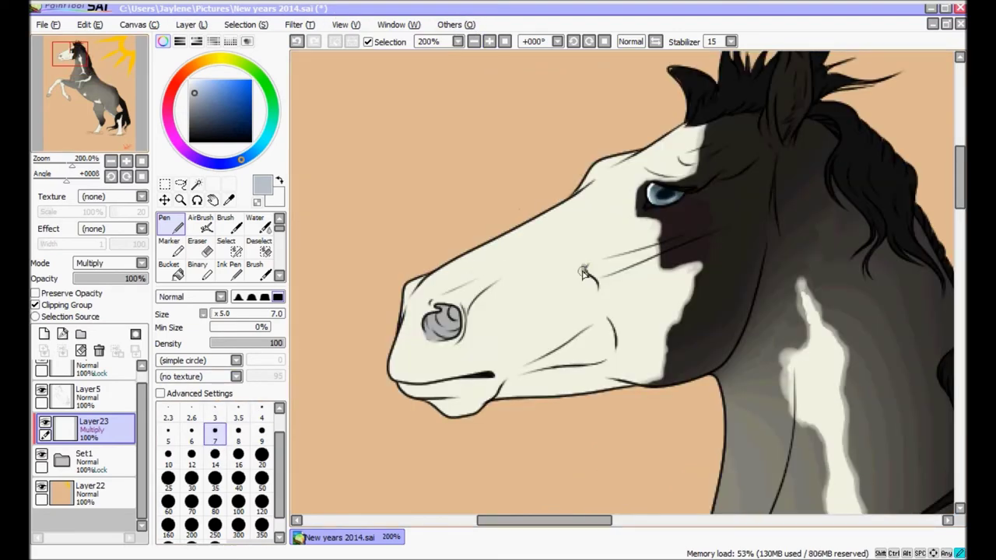
{"action": "mouse_move", "coordinate": [583, 272]}
{"action": "left_mouse_down"}
{"action": "mouse_move", "coordinate": [614, 256]}
{"action": "mouse_move", "coordinate": [585, 266]}
{"action": "mouse_move", "coordinate": [597, 293]}
{"action": "mouse_move", "coordinate": [587, 277]}
{"action": "mouse_move", "coordinate": [588, 309]}
{"action": "mouse_move", "coordinate": [595, 293]}
{"action": "mouse_move", "coordinate": [578, 327]}
{"action": "mouse_move", "coordinate": [601, 331]}
{"action": "mouse_move", "coordinate": [594, 300]}
{"action": "mouse_move", "coordinate": [559, 346]}
{"action": "mouse_move", "coordinate": [598, 322]}
{"action": "mouse_move", "coordinate": [610, 328]}
{"action": "mouse_move", "coordinate": [613, 344]}
{"action": "mouse_move", "coordinate": [609, 334]}
{"action": "mouse_move", "coordinate": [601, 363]}
{"action": "mouse_move", "coordinate": [609, 347]}
{"action": "mouse_move", "coordinate": [566, 375]}
{"action": "left_mouse_up"}
{"action": "left_click_drag", "start_coordinate": [609, 343], "coordinate": [605, 331]}
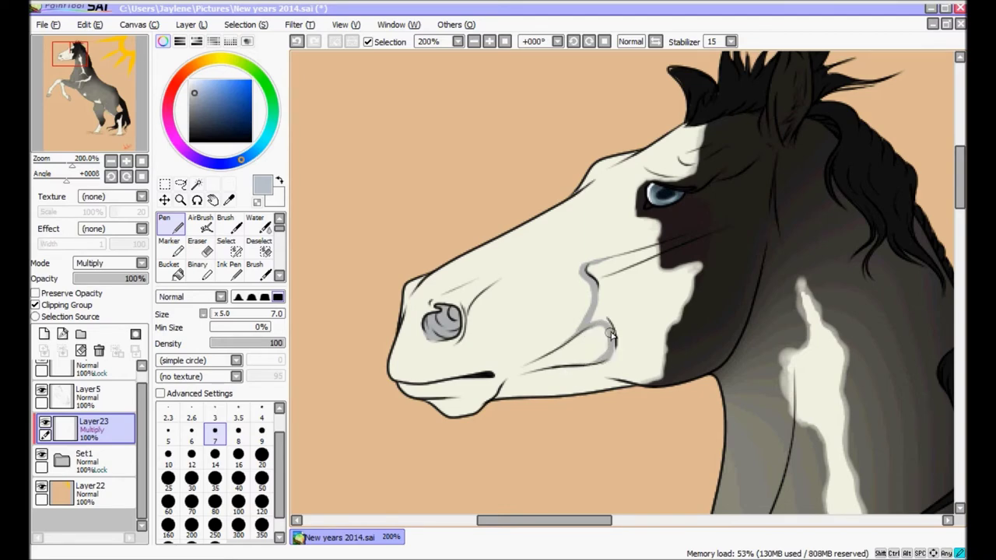
{"action": "left_click_drag", "start_coordinate": [596, 296], "coordinate": [599, 325]}
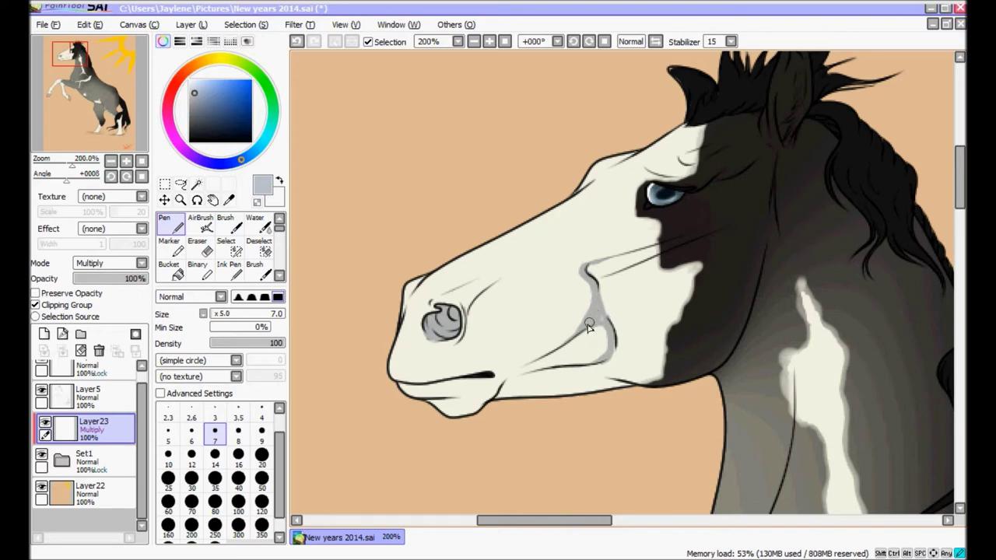
- Shade the underside of the jaw and connect it to the cheek crease shading
{"action": "left_click_drag", "start_coordinate": [56, 91], "coordinate": [55, 95]}
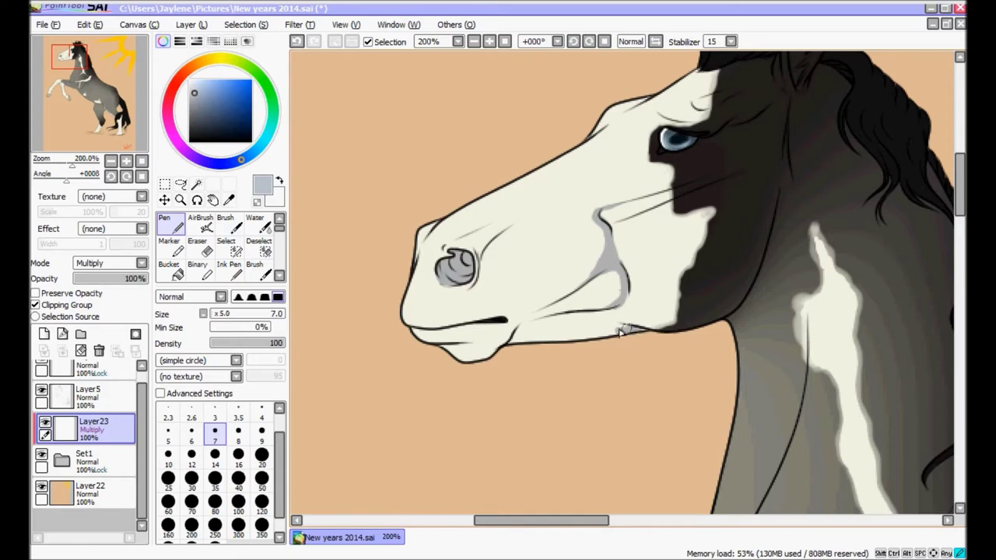
{"action": "left_click_drag", "start_coordinate": [622, 330], "coordinate": [521, 346]}
{"action": "mouse_move", "coordinate": [580, 341]}
{"action": "left_mouse_down"}
{"action": "mouse_move", "coordinate": [619, 328]}
{"action": "mouse_move", "coordinate": [597, 332]}
{"action": "mouse_move", "coordinate": [621, 315]}
{"action": "mouse_move", "coordinate": [625, 291]}
{"action": "left_mouse_up"}
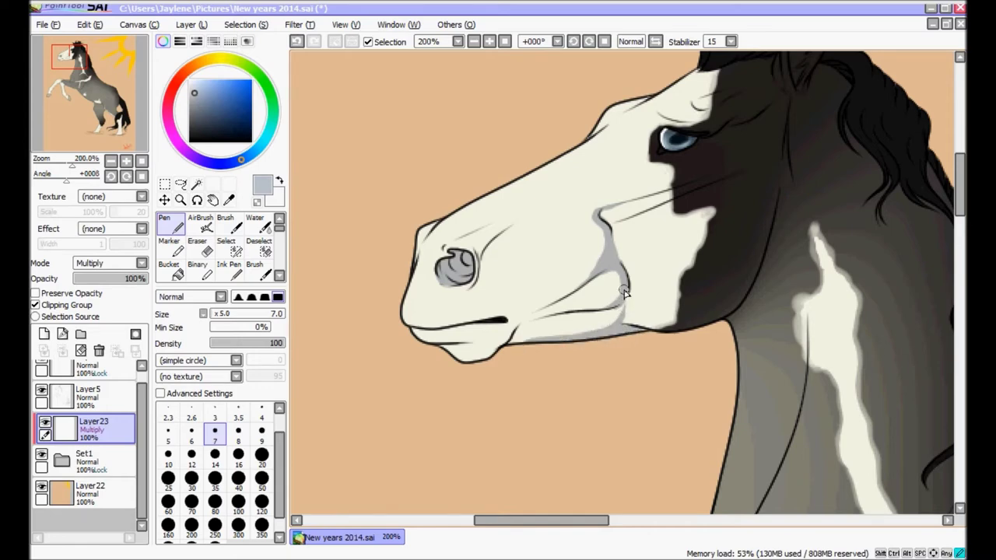
{"action": "left_click_drag", "start_coordinate": [615, 332], "coordinate": [629, 296]}
- Touch up the shading around the eye on the horse's head
{"action": "left_click", "coordinate": [503, 42]}
{"action": "left_click", "coordinate": [491, 42]}
{"action": "left_click", "coordinate": [490, 42]}
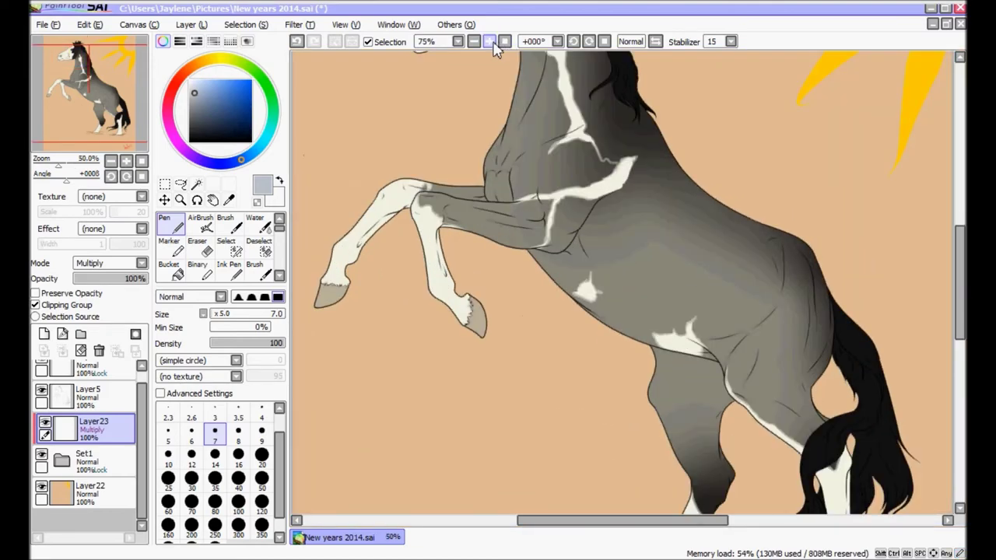
{"action": "left_click", "coordinate": [490, 42]}
{"action": "left_click", "coordinate": [490, 42]}
{"action": "left_click", "coordinate": [490, 42]}
{"action": "left_click_drag", "start_coordinate": [76, 105], "coordinate": [95, 67]}
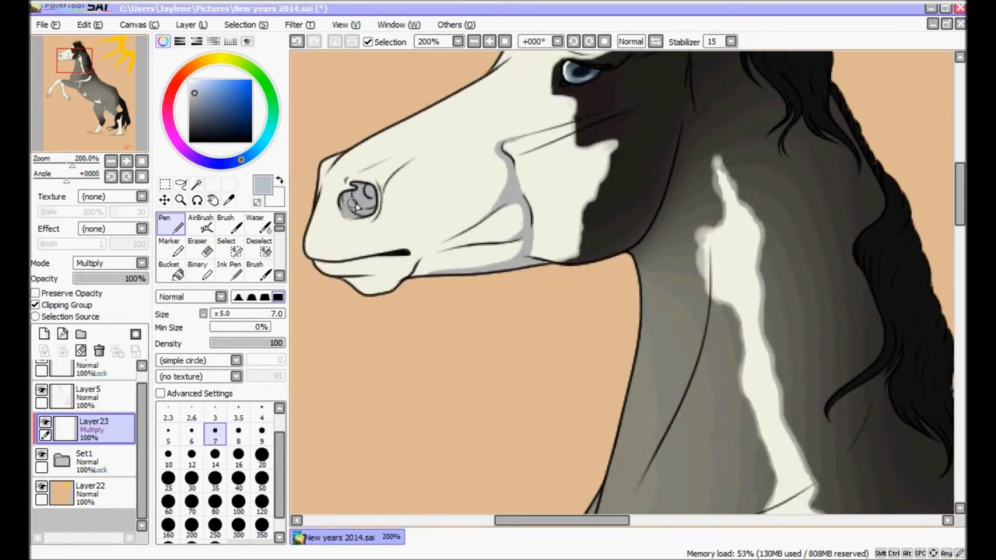
{"action": "scroll", "coordinate": [467, 179], "scroll_direction": "up", "scroll_amount": 5}
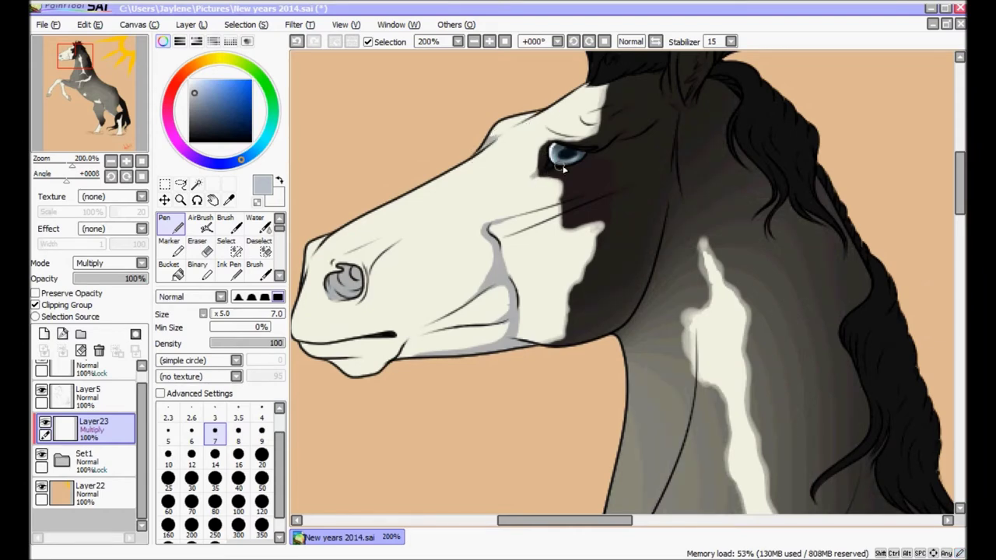
{"action": "left_click_drag", "start_coordinate": [86, 64], "coordinate": [93, 54]}
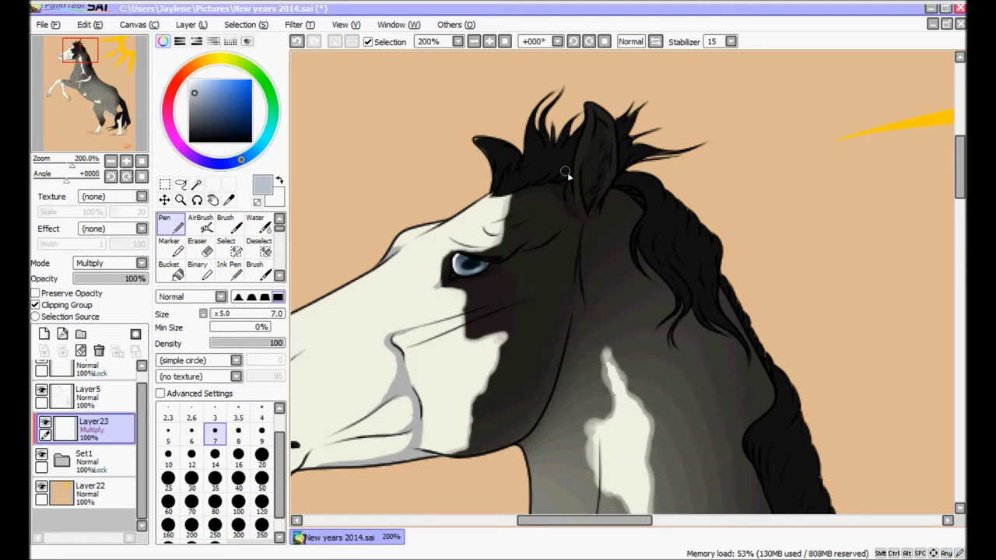
- Outline the throat shadow by painting along the neck's muscle line from behind the jaw to the chest
{"action": "left_click", "coordinate": [505, 41]}
{"action": "left_click", "coordinate": [490, 41]}
{"action": "left_click", "coordinate": [490, 41]}
{"action": "left_click", "coordinate": [489, 41]}
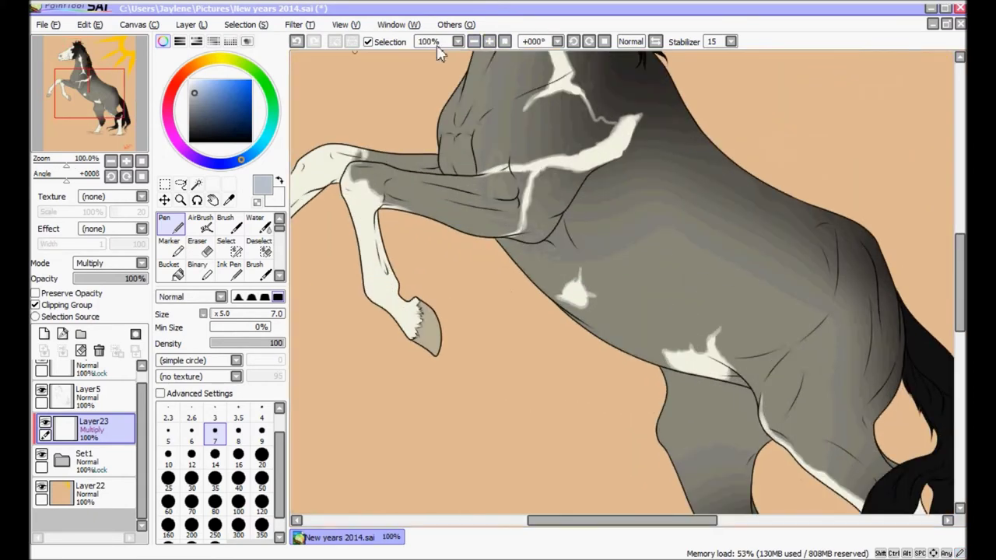
{"action": "left_click_drag", "start_coordinate": [76, 85], "coordinate": [72, 57]}
{"action": "left_click", "coordinate": [489, 42]}
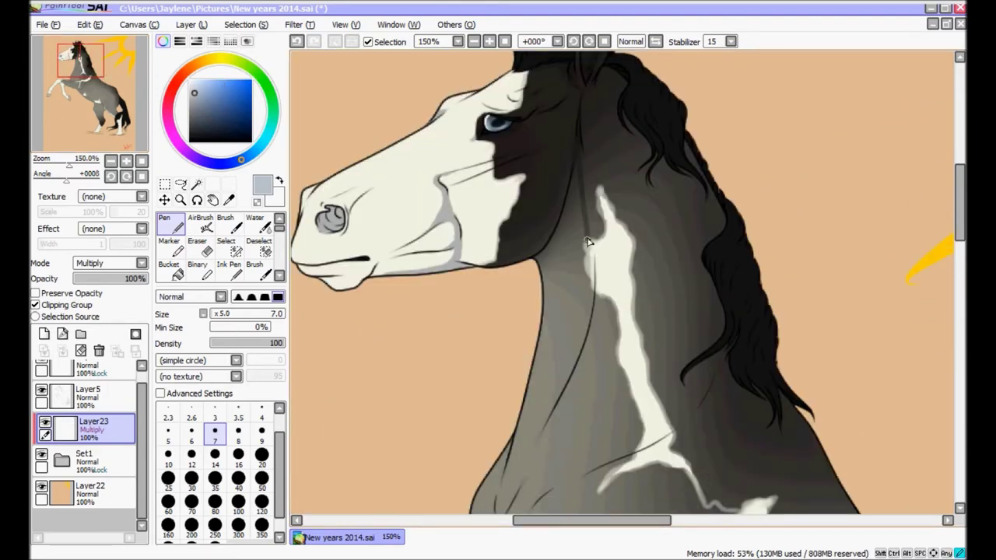
{"action": "mouse_move", "coordinate": [589, 242]}
{"action": "left_mouse_down"}
{"action": "mouse_move", "coordinate": [576, 370]}
{"action": "mouse_move", "coordinate": [516, 495]}
{"action": "left_mouse_up"}
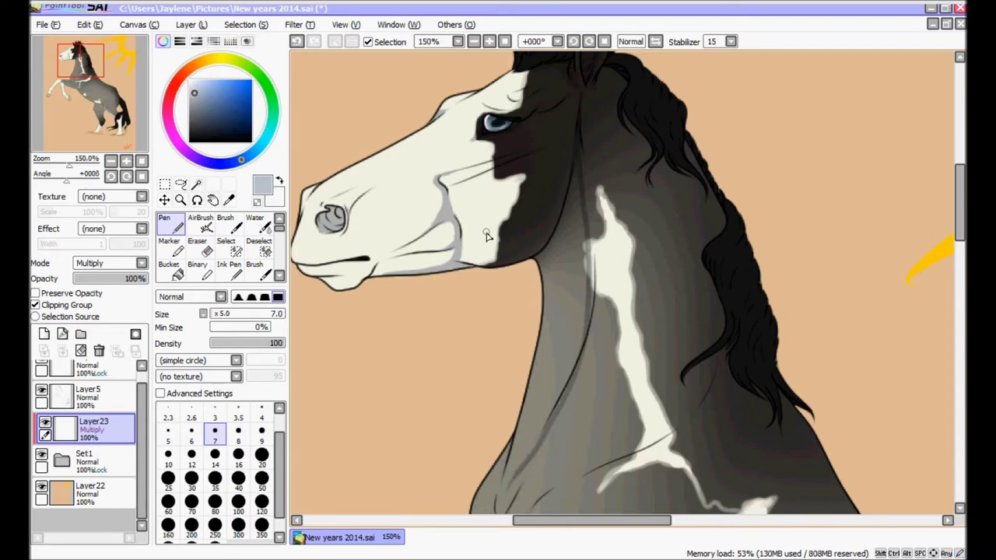
{"action": "left_click_drag", "start_coordinate": [487, 233], "coordinate": [506, 140]}
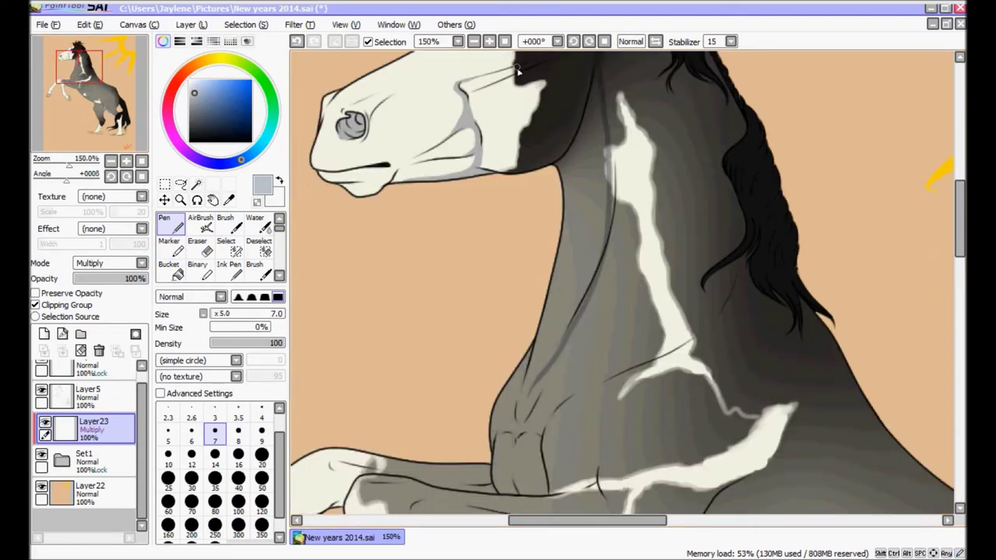
{"action": "left_click_drag", "start_coordinate": [99, 84], "coordinate": [101, 81]}
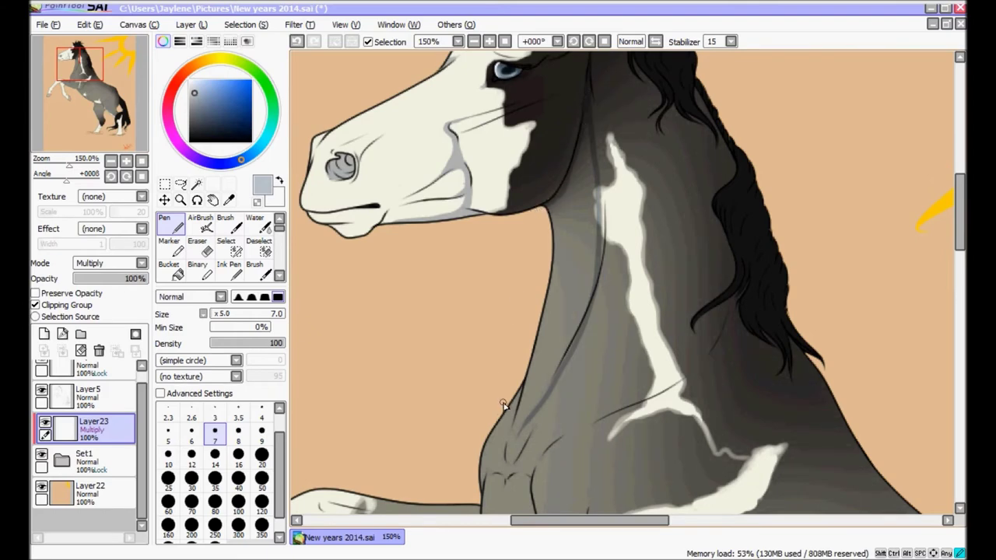
- Fill the outlined throat shadow with the Bucket while Layer23 is unclipped, then clip the layer again
{"action": "left_click", "coordinate": [204, 271]}
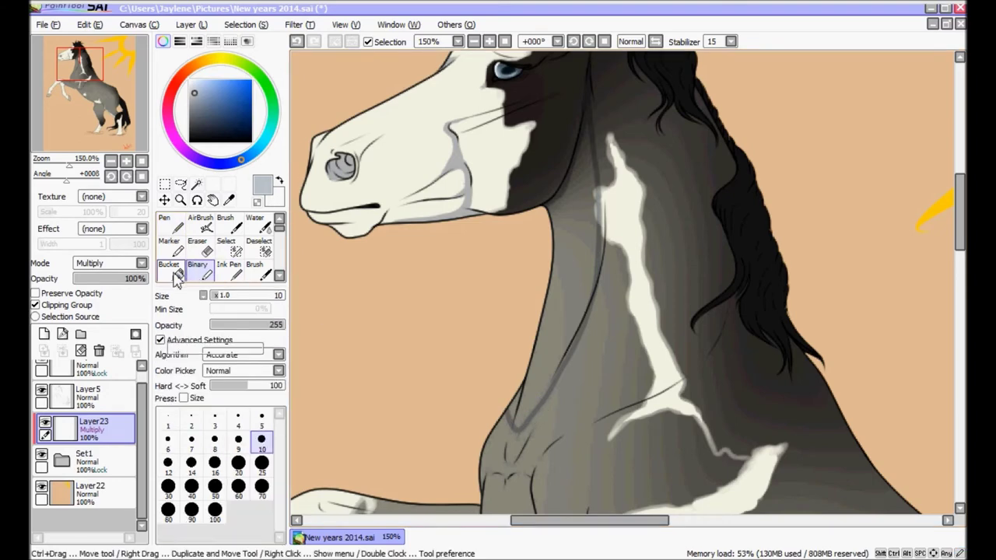
{"action": "left_click", "coordinate": [173, 271]}
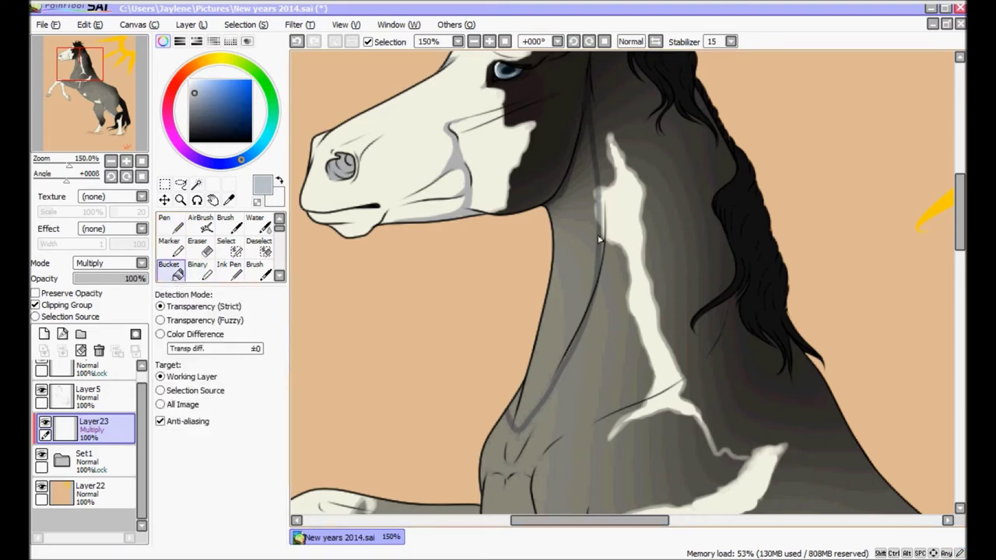
{"action": "left_click", "coordinate": [75, 307]}
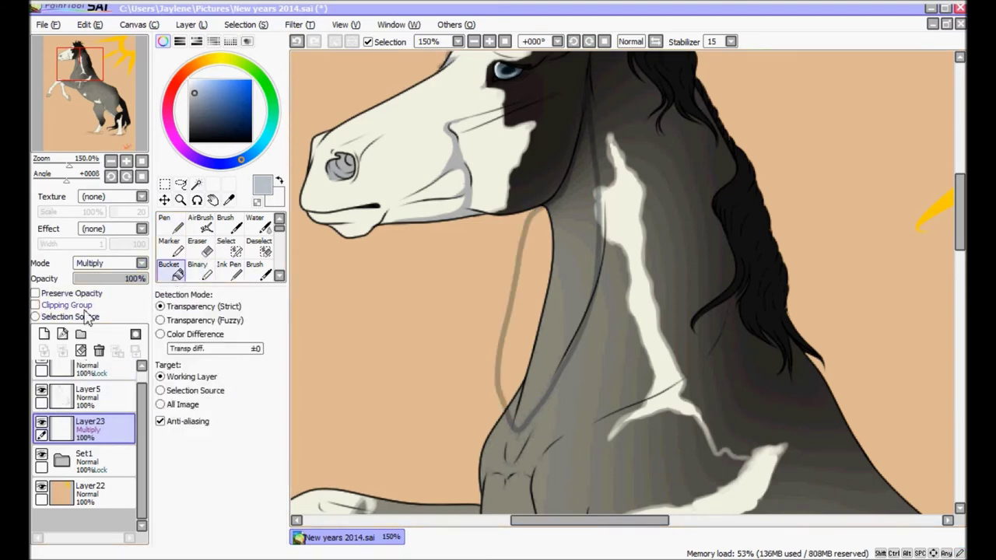
{"action": "left_click", "coordinate": [567, 289]}
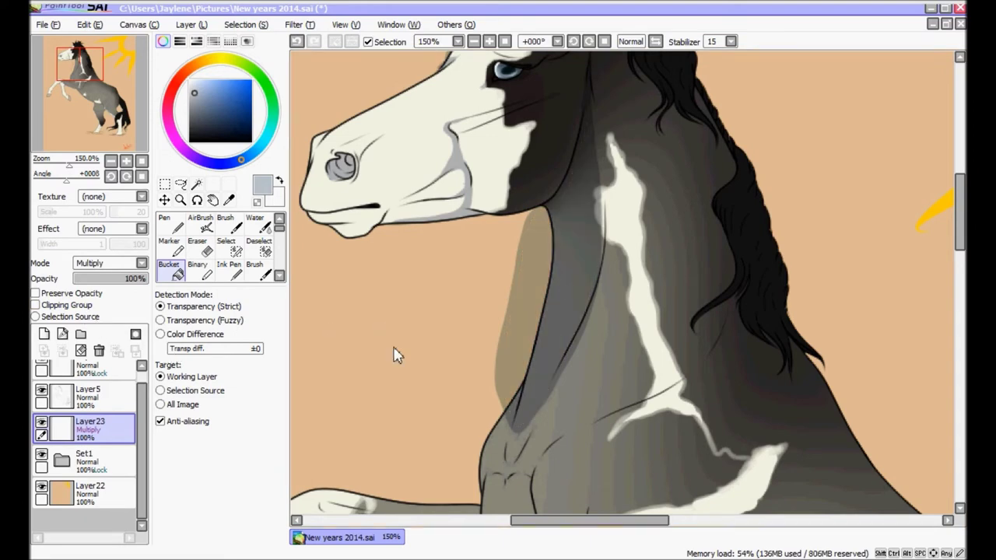
{"action": "left_click", "coordinate": [67, 305]}
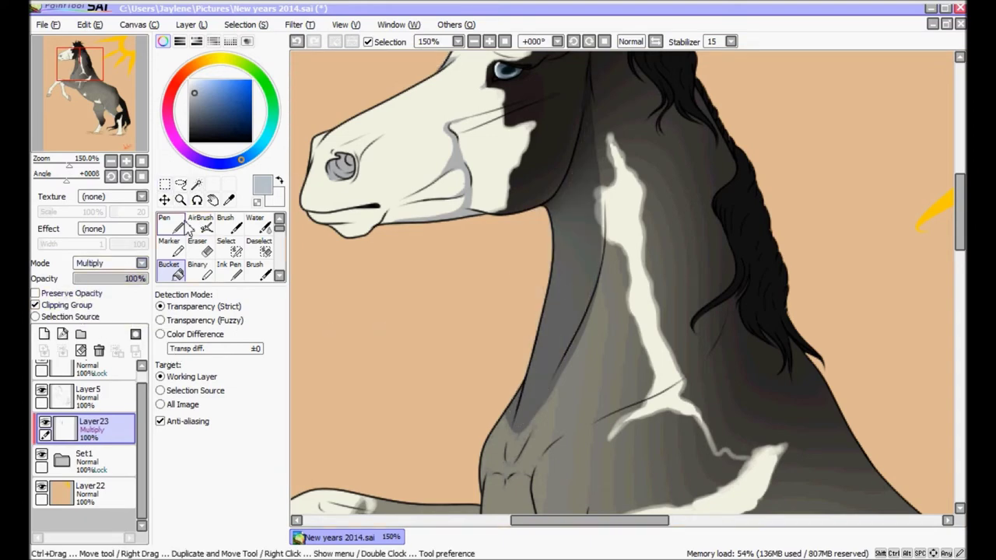
- Outline the front chest muscle with the Pen at size 7 and fill in its shadow at size 30
{"action": "left_click", "coordinate": [173, 226]}
{"action": "left_click_drag", "start_coordinate": [84, 102], "coordinate": [88, 112]}
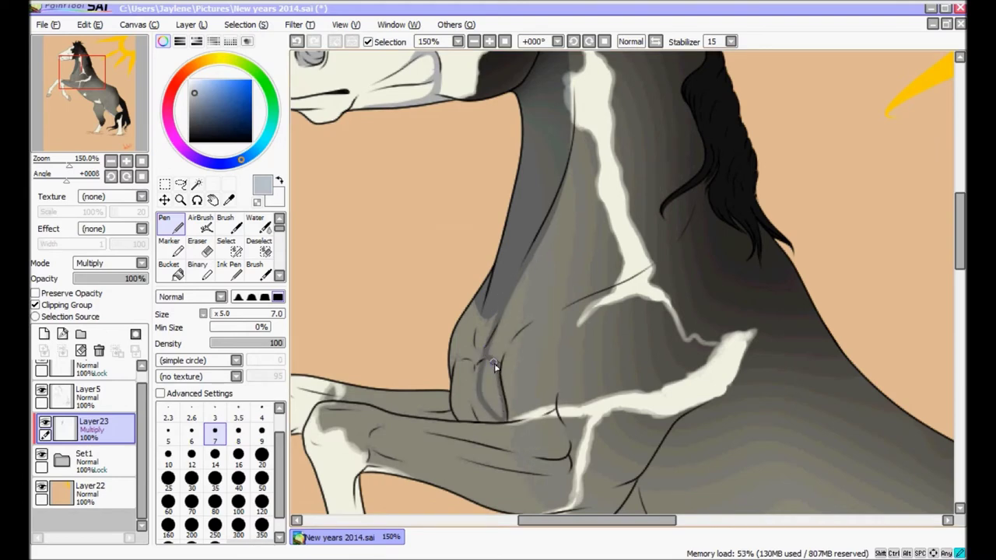
{"action": "left_click", "coordinate": [190, 477]}
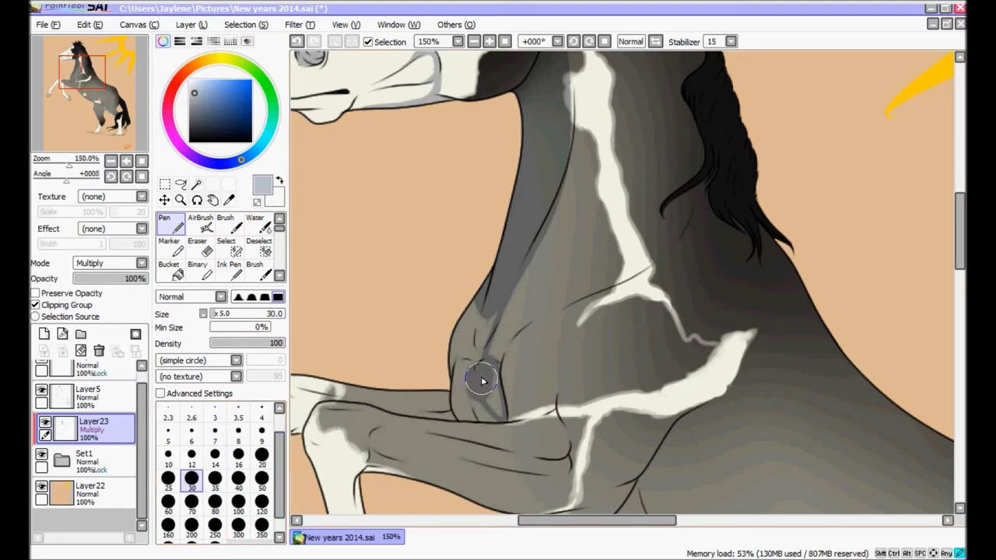
{"action": "mouse_move", "coordinate": [485, 386]}
{"action": "left_mouse_down"}
{"action": "mouse_move", "coordinate": [483, 410]}
{"action": "mouse_move", "coordinate": [491, 411]}
{"action": "mouse_move", "coordinate": [472, 411]}
{"action": "mouse_move", "coordinate": [459, 365]}
{"action": "mouse_move", "coordinate": [478, 308]}
{"action": "left_mouse_up"}
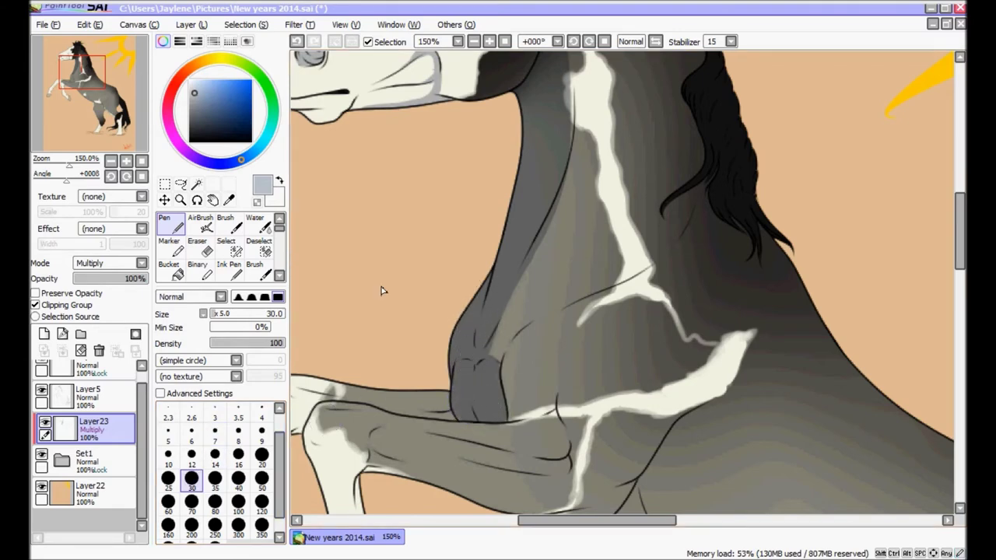
- Shade along the crease above the chest muscle and the shoulder line across the white marking with the Pen at size 16
{"action": "left_click_drag", "start_coordinate": [52, 94], "coordinate": [47, 94]}
{"action": "mouse_move", "coordinate": [526, 295]}
{"action": "left_mouse_down"}
{"action": "mouse_move", "coordinate": [524, 358]}
{"action": "mouse_move", "coordinate": [534, 349]}
{"action": "left_mouse_up"}
{"action": "left_click", "coordinate": [238, 454]}
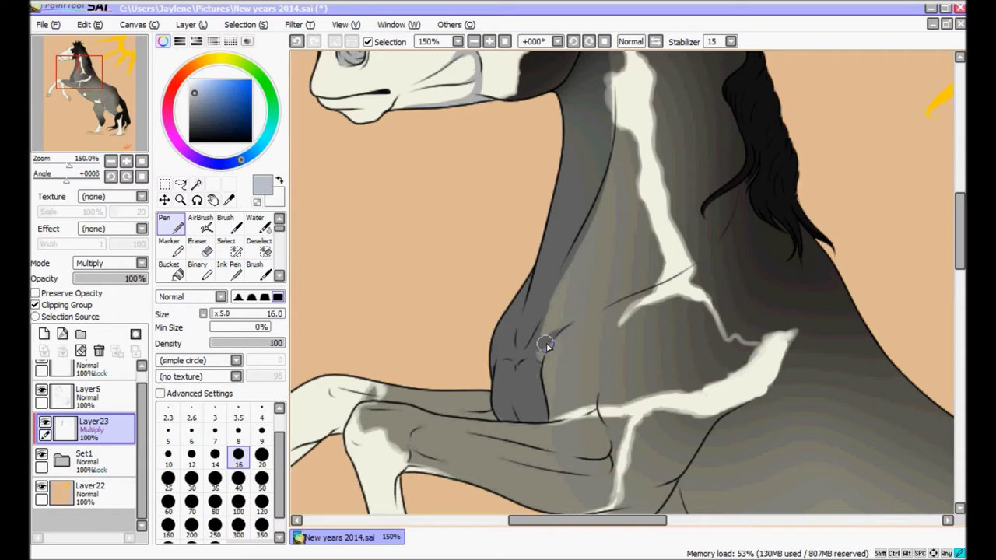
{"action": "left_click_drag", "start_coordinate": [83, 110], "coordinate": [88, 104]}
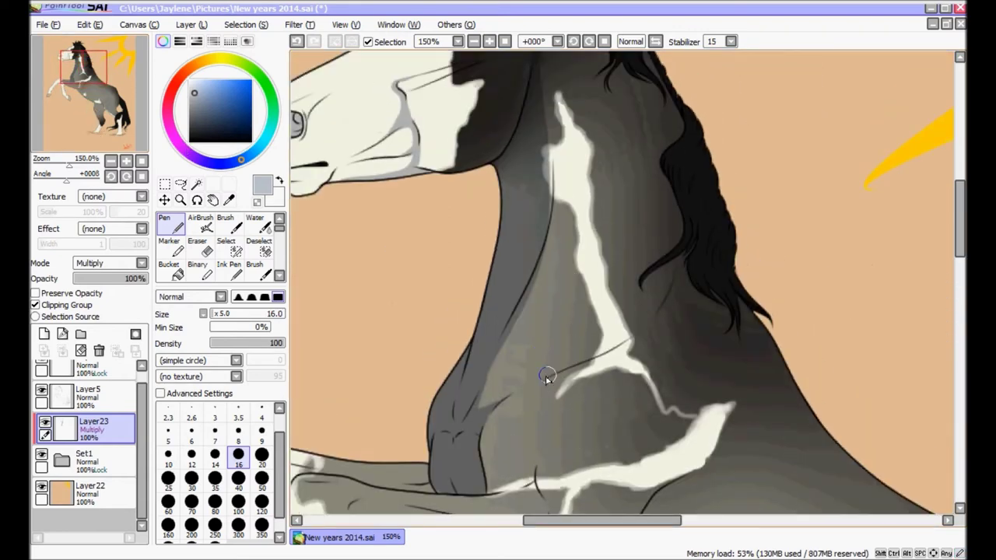
{"action": "mouse_move", "coordinate": [542, 376]}
{"action": "left_mouse_down"}
{"action": "mouse_move", "coordinate": [592, 347]}
{"action": "mouse_move", "coordinate": [550, 374]}
{"action": "mouse_move", "coordinate": [597, 327]}
{"action": "left_mouse_up"}
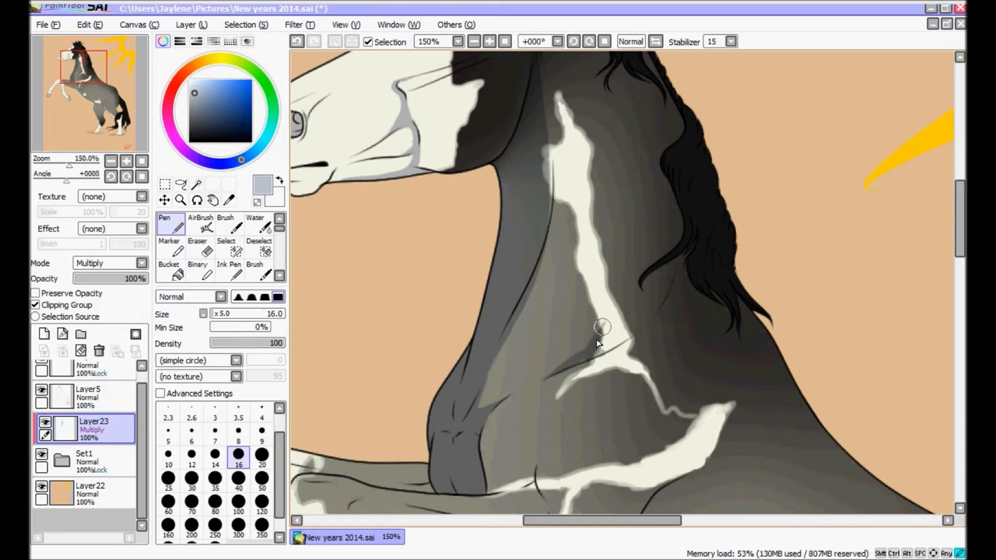
{"action": "left_click", "coordinate": [196, 246]}
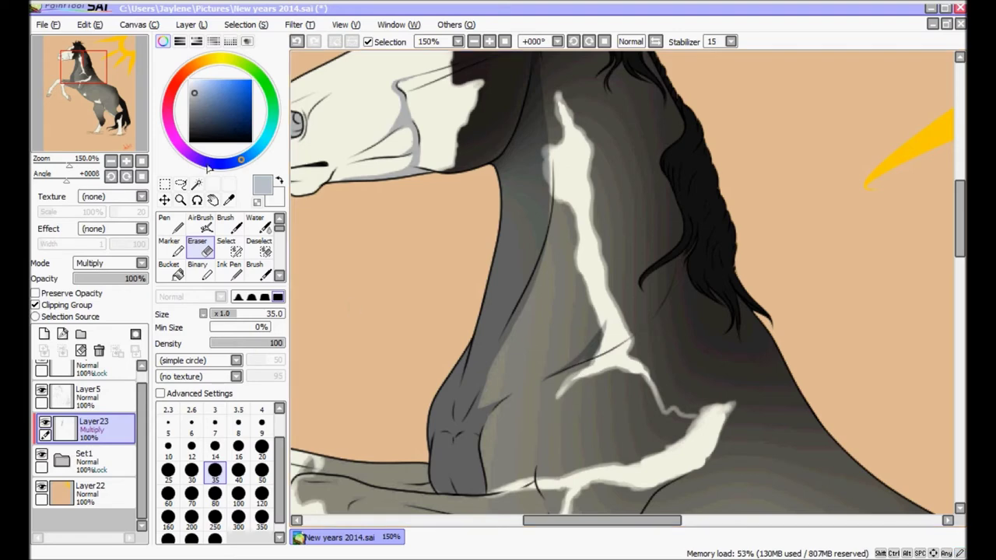
{"action": "left_click", "coordinate": [166, 219]}
{"action": "scroll", "coordinate": [334, 78], "scroll_direction": "down", "scroll_amount": 4}
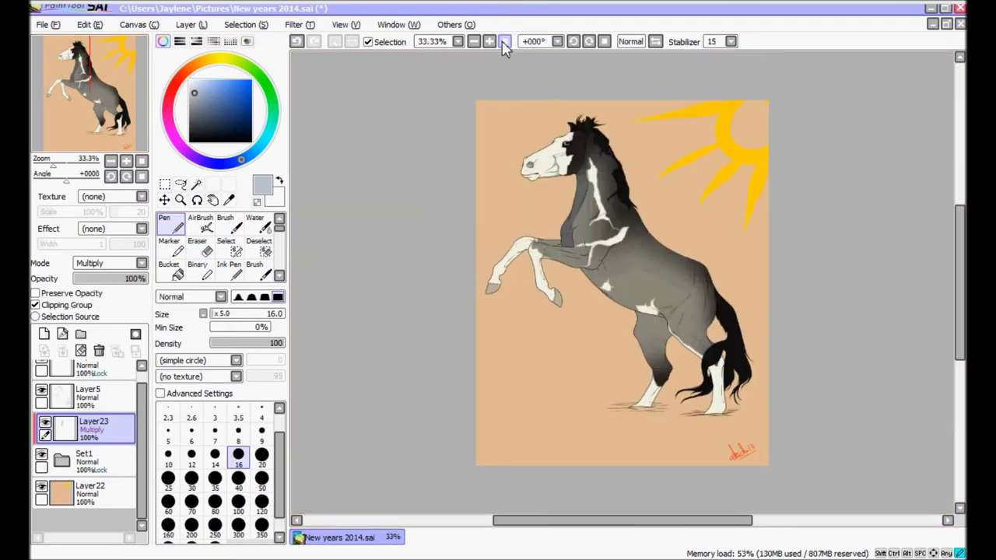
- Add a new clipped layer above Layer23 and set its blending mode to Multiply for deeper shadows
{"action": "left_click", "coordinate": [490, 41]}
{"action": "left_click", "coordinate": [490, 41]}
{"action": "left_click", "coordinate": [490, 42]}
{"action": "left_click", "coordinate": [490, 41]}
{"action": "left_click_drag", "start_coordinate": [62, 100], "coordinate": [53, 78]}
{"action": "left_click_drag", "start_coordinate": [109, 62], "coordinate": [77, 70]}
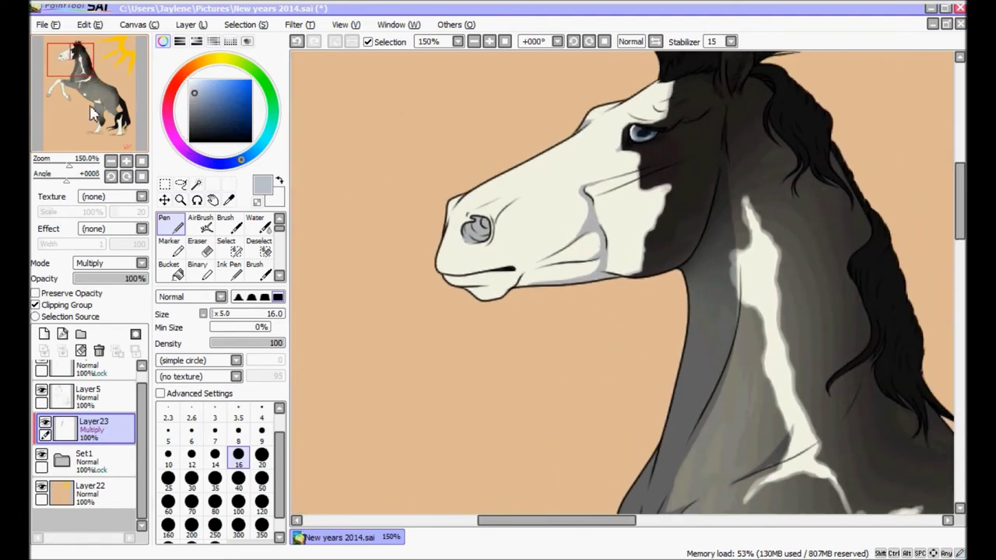
{"action": "left_click", "coordinate": [43, 334]}
{"action": "left_click_drag", "start_coordinate": [77, 87], "coordinate": [81, 86]}
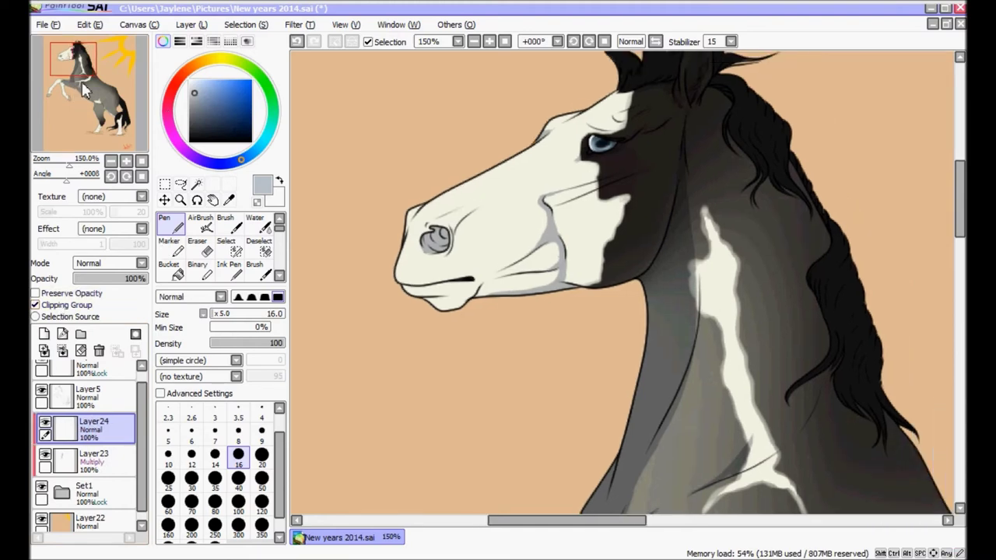
{"action": "left_click", "coordinate": [109, 263]}
{"action": "left_click", "coordinate": [99, 285]}
- Outline a second, darker throat shadow below the jaw with the Pen at size 7 and fill it with the Bucket
{"action": "left_click", "coordinate": [488, 42]}
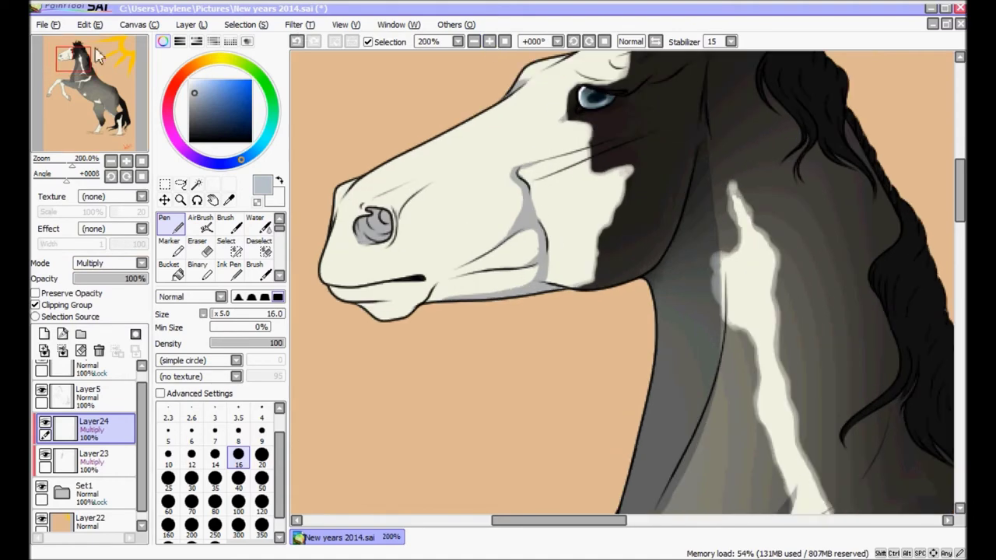
{"action": "left_click", "coordinate": [488, 41]}
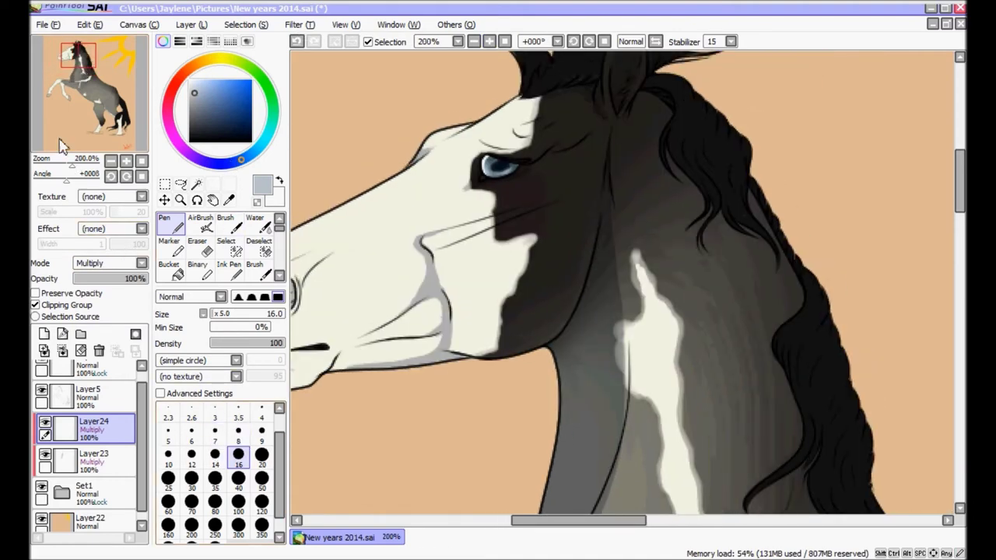
{"action": "left_click_drag", "start_coordinate": [64, 146], "coordinate": [66, 150]}
{"action": "left_click", "coordinate": [218, 441]}
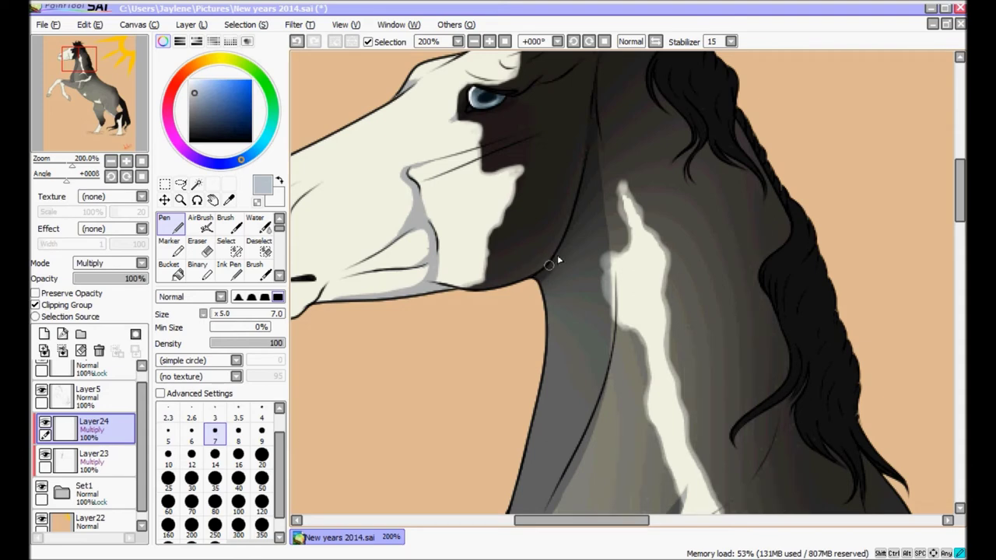
{"action": "left_click_drag", "start_coordinate": [579, 199], "coordinate": [565, 307]}
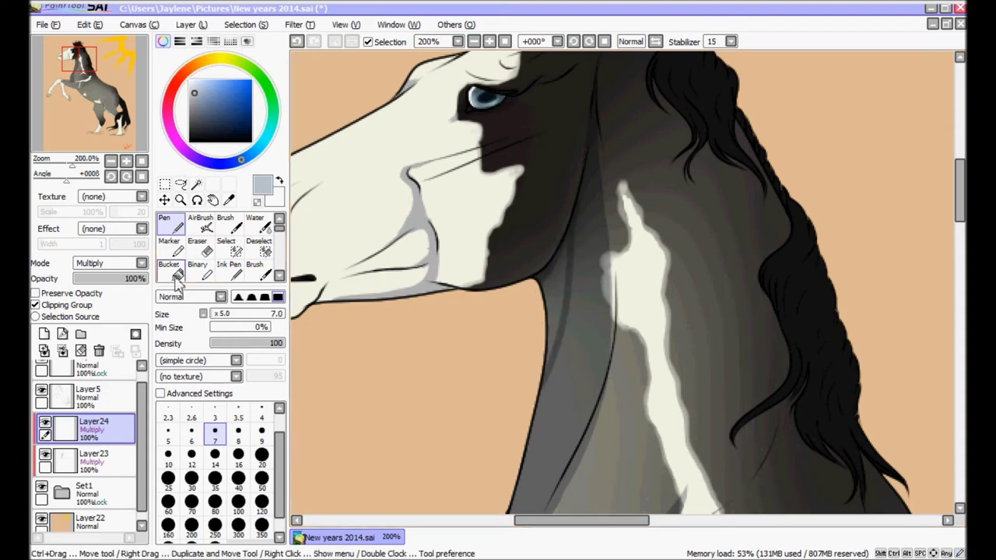
{"action": "left_click", "coordinate": [177, 273]}
{"action": "left_click", "coordinate": [562, 329]}
{"action": "key", "text": "n"}
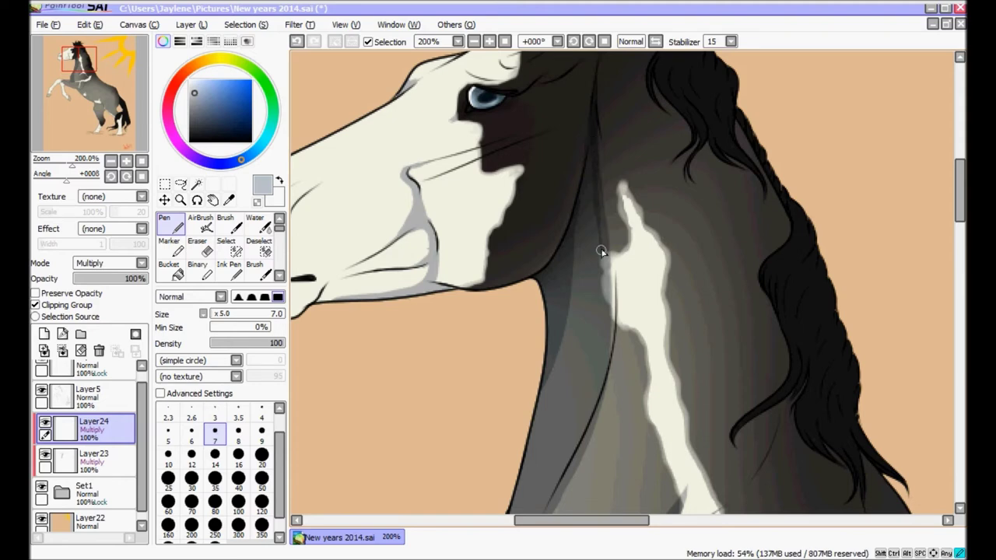
{"action": "key", "text": "ctrl+z"}
- Extend the darker throat shadow down the front edge of the neck toward the chest with the Pen at size 7
{"action": "left_click", "coordinate": [505, 42]}
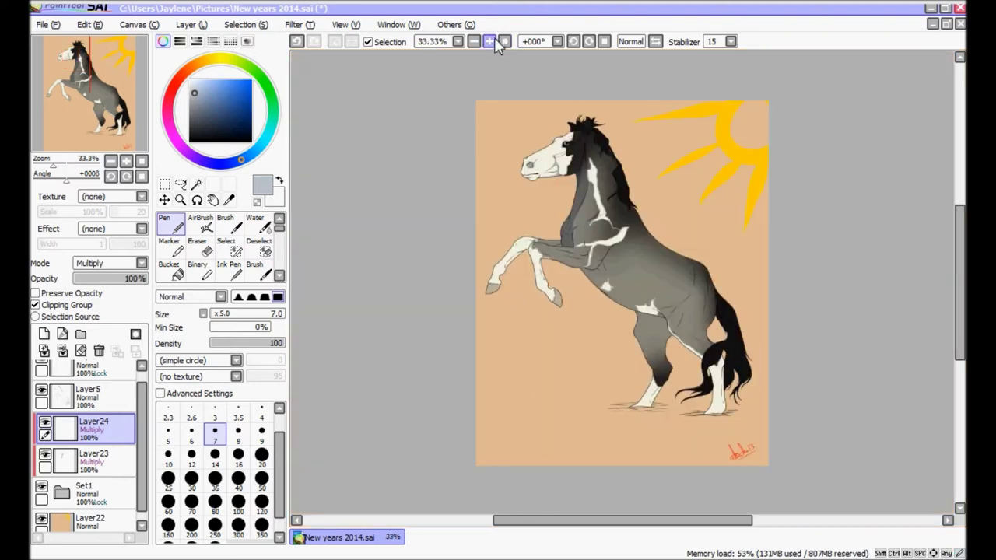
{"action": "left_click", "coordinate": [490, 41]}
{"action": "left_click", "coordinate": [490, 41]}
{"action": "left_click", "coordinate": [489, 41]}
{"action": "left_click", "coordinate": [490, 41]}
{"action": "left_click_drag", "start_coordinate": [82, 81], "coordinate": [70, 57]}
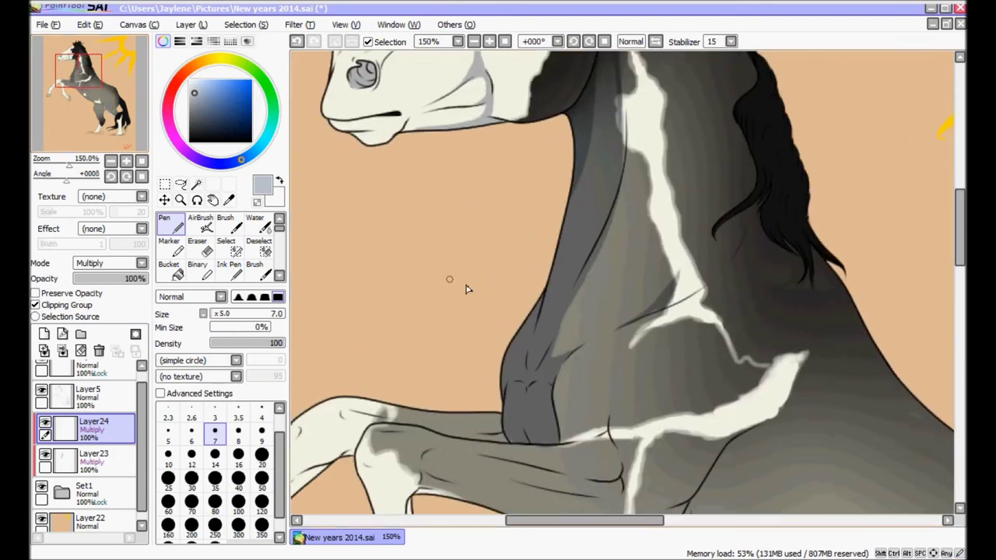
{"action": "left_click_drag", "start_coordinate": [582, 171], "coordinate": [557, 273]}
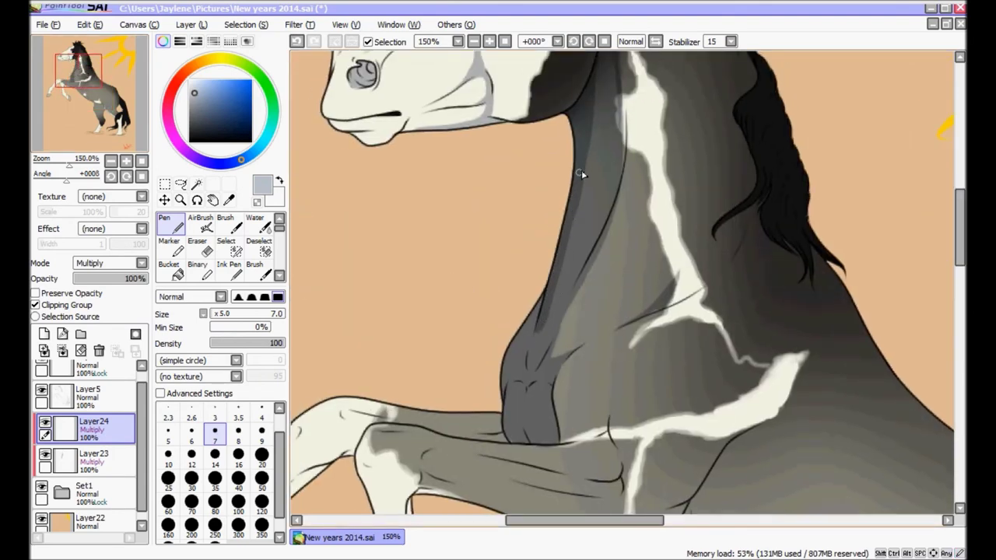
- Enlarge the Pen to size 14 and darken the upper part of the front chest muscle
{"action": "key", "text": "bracketright"}
{"action": "key", "text": "bracketright"}
{"action": "key", "text": "bracketright"}
{"action": "key", "text": "bracketright"}
{"action": "key", "text": "bracketright"}
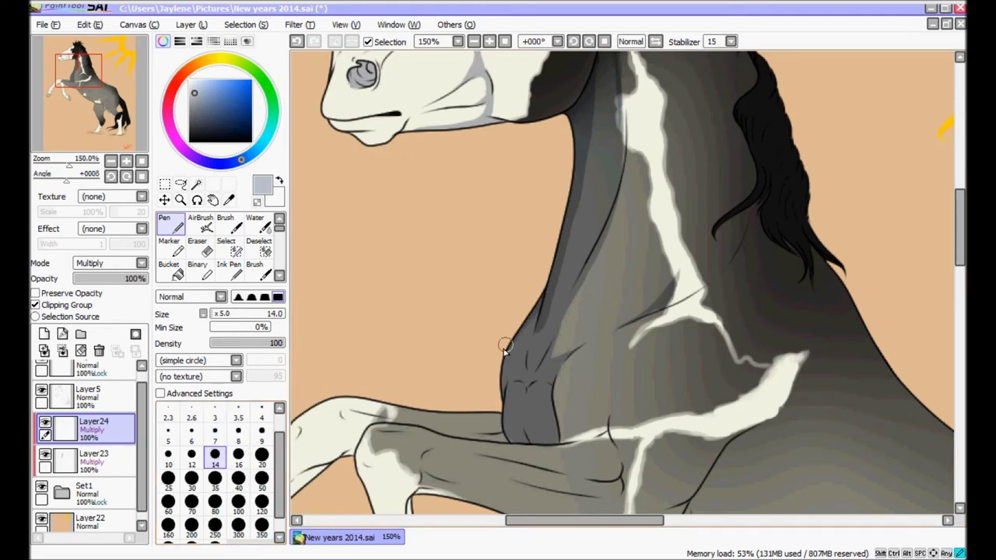
{"action": "left_click_drag", "start_coordinate": [517, 355], "coordinate": [514, 368]}
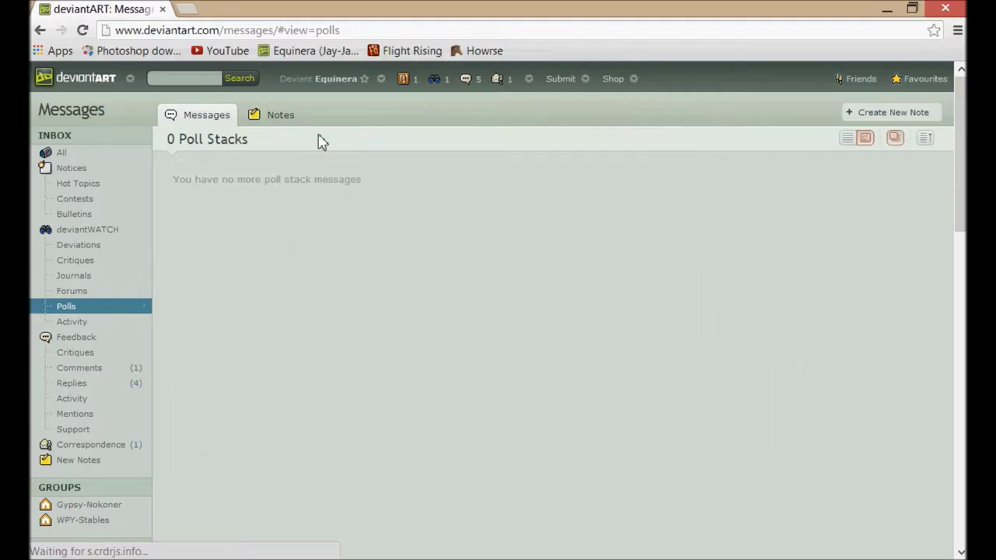
- Switch to deviantART in the browser and search for "horse stock" reference photos
{"action": "type", "text": "Col"}
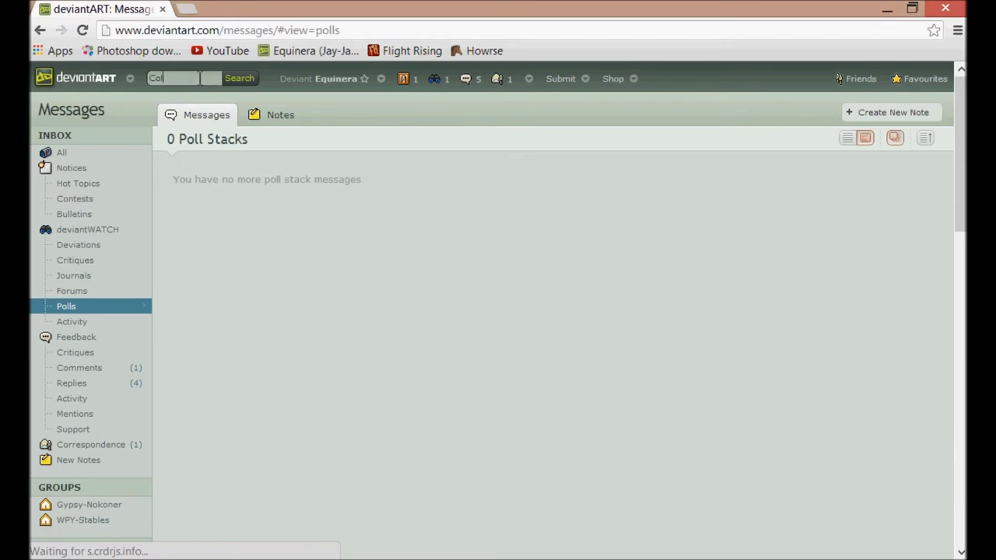
{"action": "type", "text": "horse stock"}
{"action": "key", "text": "Return"}
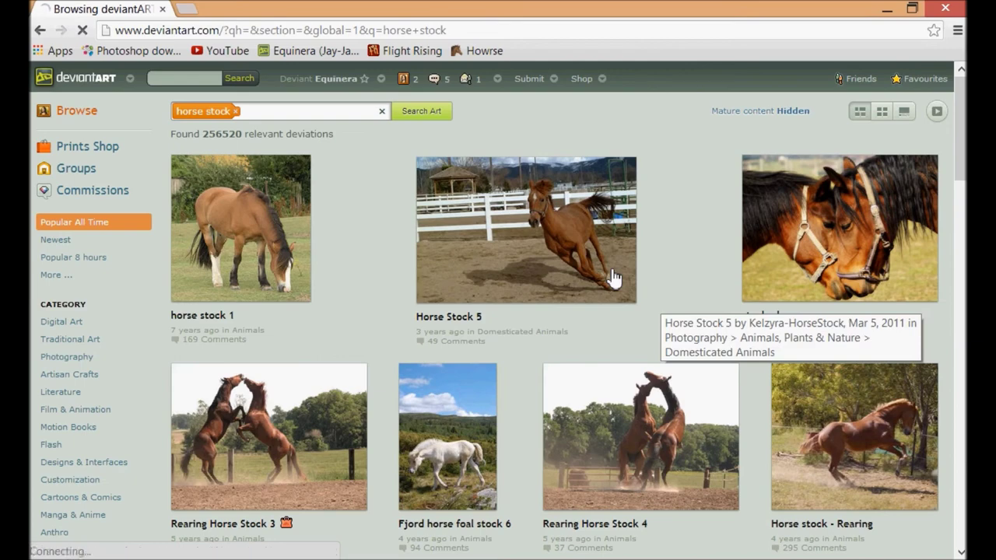
- Browse the horse photos, examine the "Stock Horse" photo's body shading, and return to the drawing in PaintTool SAI
{"action": "scroll", "coordinate": [612, 278], "scroll_direction": "down", "scroll_amount": 8}
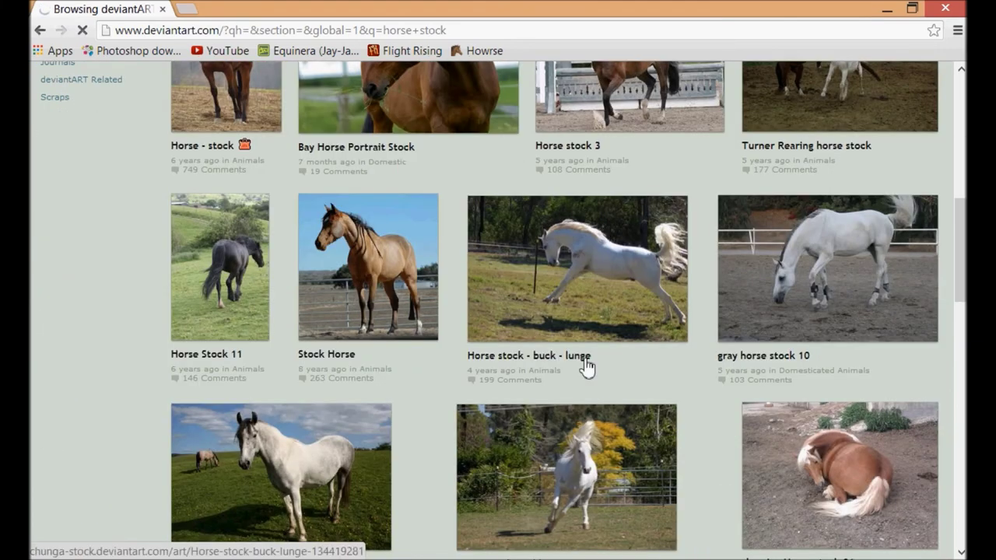
{"action": "scroll", "coordinate": [586, 365], "scroll_direction": "down", "scroll_amount": 3}
{"action": "scroll", "coordinate": [645, 304], "scroll_direction": "down", "scroll_amount": 3}
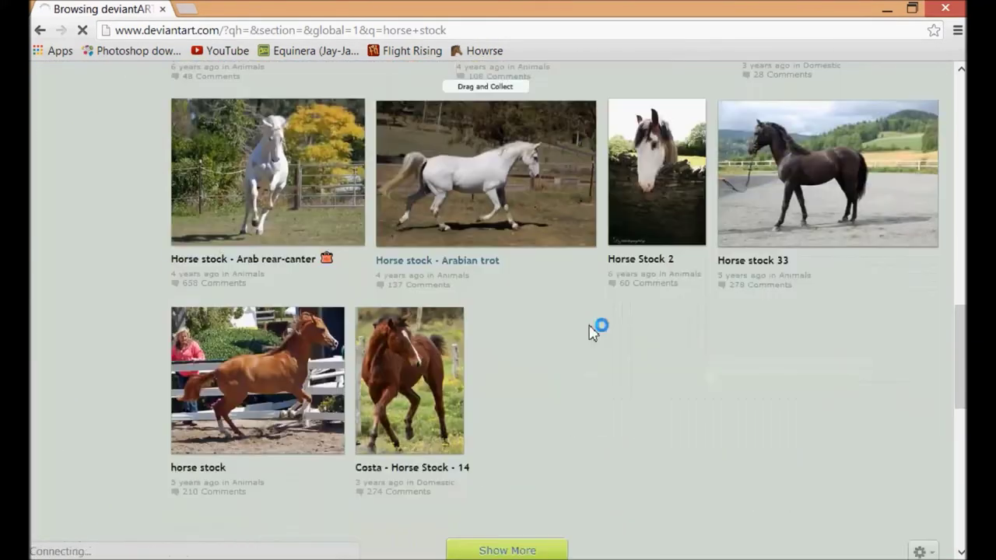
{"action": "scroll", "coordinate": [575, 413], "scroll_direction": "down", "scroll_amount": 1}
{"action": "scroll", "coordinate": [311, 327], "scroll_direction": "up", "scroll_amount": 5}
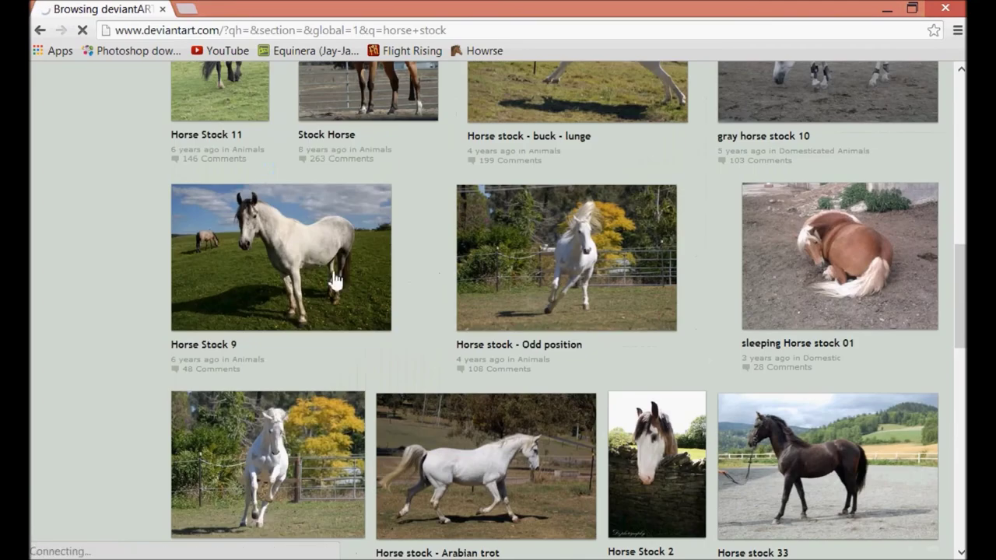
{"action": "scroll", "coordinate": [335, 295], "scroll_direction": "up", "scroll_amount": 2}
{"action": "left_click", "coordinate": [378, 231]}
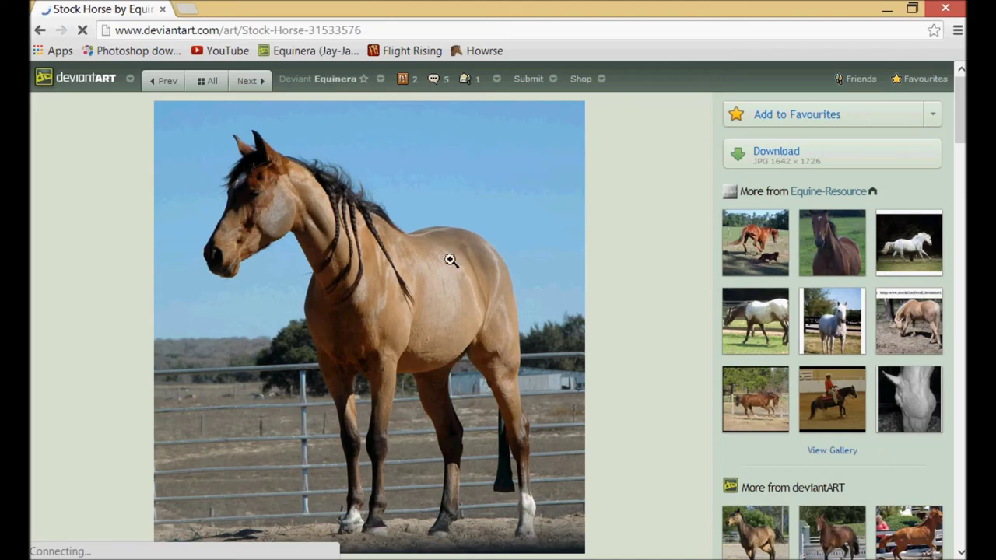
{"action": "left_click", "coordinate": [886, 8]}
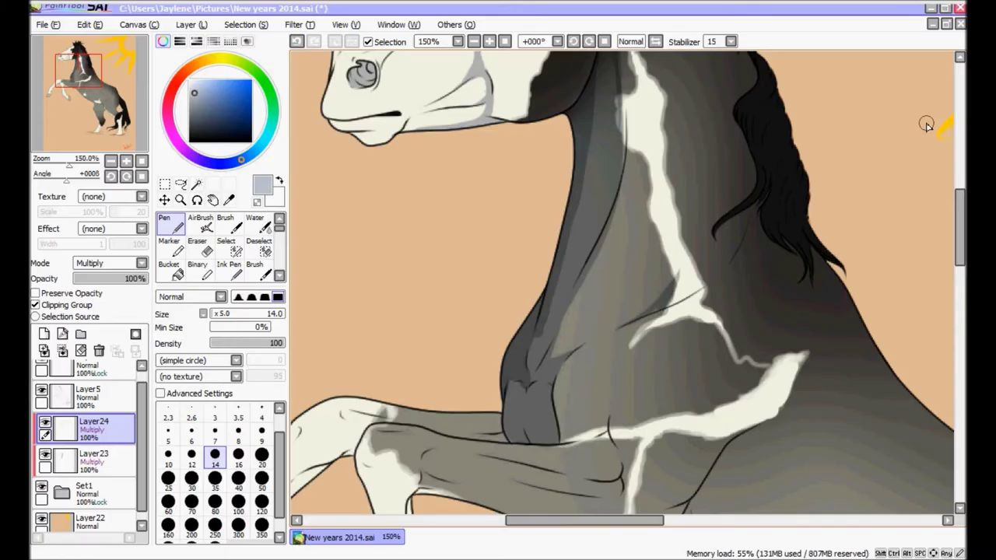
- On Layer23, outline the far foreleg's shadow along the near leg and behind the knee with the Pen at size 14
{"action": "left_click_drag", "start_coordinate": [69, 80], "coordinate": [50, 98]}
{"action": "left_click", "coordinate": [92, 459]}
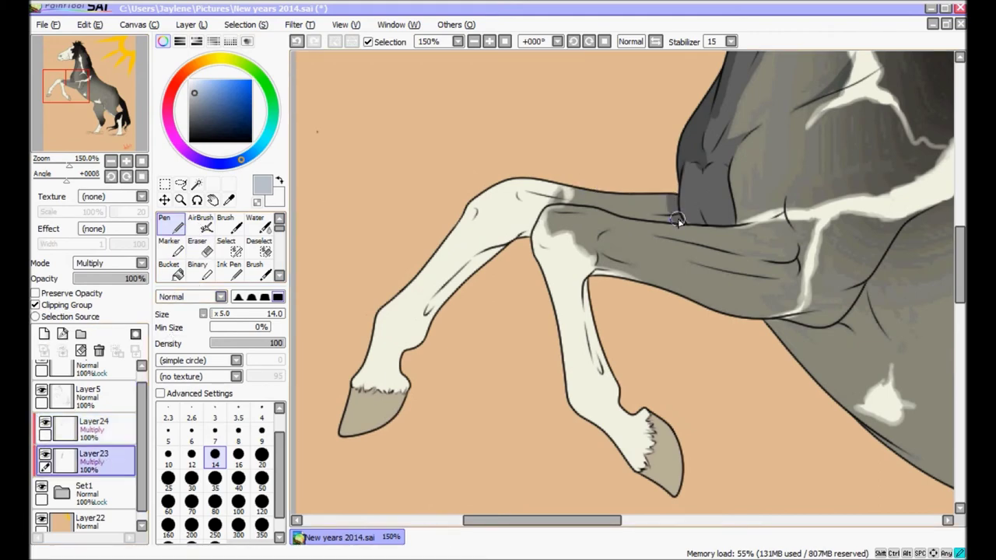
{"action": "mouse_move", "coordinate": [680, 223]}
{"action": "left_mouse_down"}
{"action": "mouse_move", "coordinate": [575, 205]}
{"action": "mouse_move", "coordinate": [539, 220]}
{"action": "mouse_move", "coordinate": [523, 257]}
{"action": "left_mouse_up"}
{"action": "key", "text": "ctrl+z"}
{"action": "left_click", "coordinate": [679, 219]}
{"action": "mouse_move", "coordinate": [531, 226]}
{"action": "left_mouse_down"}
{"action": "mouse_move", "coordinate": [527, 237]}
{"action": "mouse_move", "coordinate": [550, 203]}
{"action": "mouse_move", "coordinate": [665, 212]}
{"action": "mouse_move", "coordinate": [673, 202]}
{"action": "left_mouse_up"}
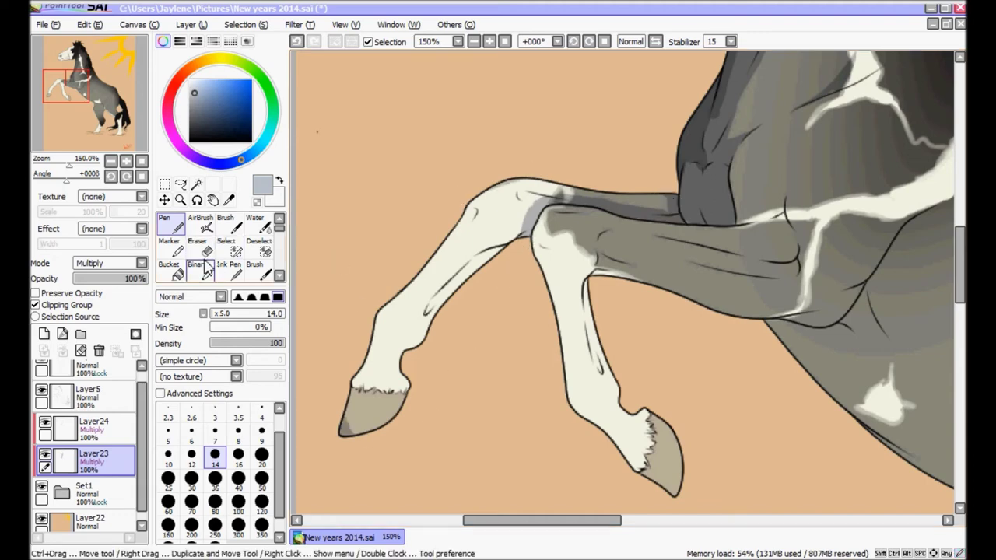
- Fill the far foreleg's shadow with the Bucket and erase it from the white lower leg and hoof with the Eraser at size 35
{"action": "left_click", "coordinate": [176, 270]}
{"action": "left_click", "coordinate": [460, 253]}
{"action": "left_click", "coordinate": [203, 242]}
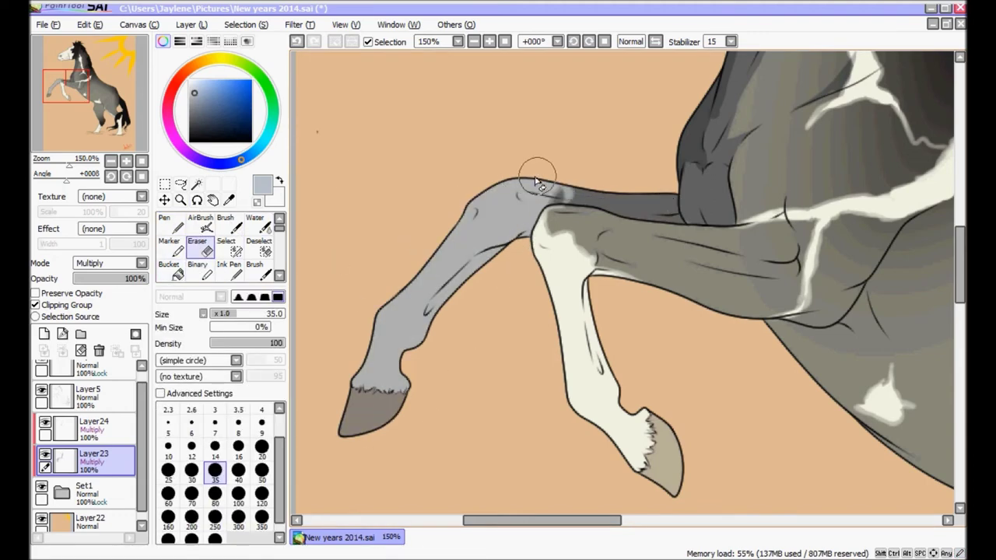
{"action": "mouse_move", "coordinate": [535, 182]}
{"action": "left_mouse_down"}
{"action": "mouse_move", "coordinate": [462, 204]}
{"action": "mouse_move", "coordinate": [451, 264]}
{"action": "mouse_move", "coordinate": [540, 169]}
{"action": "mouse_move", "coordinate": [393, 355]}
{"action": "mouse_move", "coordinate": [365, 432]}
{"action": "mouse_move", "coordinate": [458, 271]}
{"action": "left_mouse_up"}
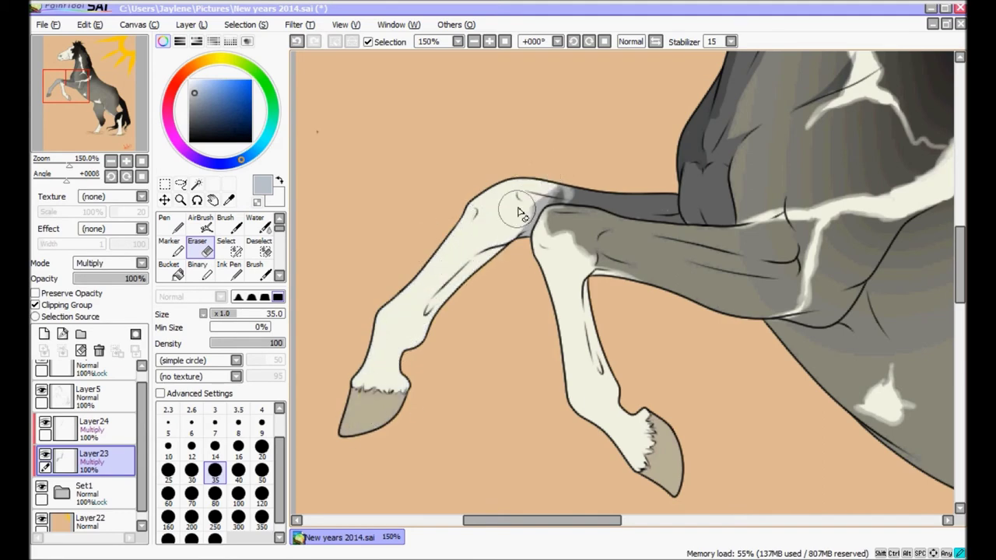
- Outline the far hind leg's shadow beneath the belly and along the near thigh with the Pen at size 14
{"action": "left_click", "coordinate": [503, 42]}
{"action": "left_click", "coordinate": [489, 42]}
{"action": "left_click", "coordinate": [489, 42]}
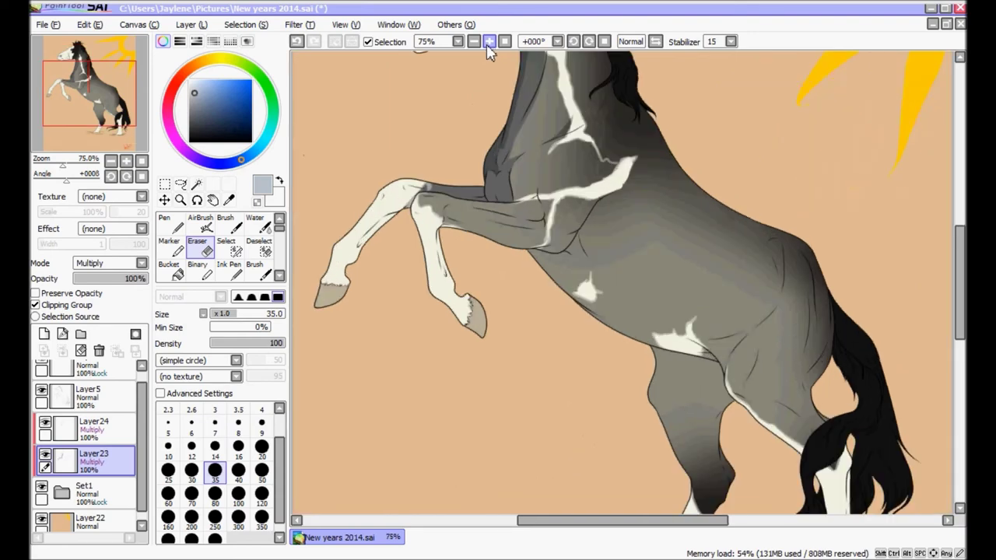
{"action": "mouse_move", "coordinate": [78, 100]}
{"action": "left_mouse_down"}
{"action": "mouse_move", "coordinate": [82, 121]}
{"action": "mouse_move", "coordinate": [115, 111]}
{"action": "mouse_move", "coordinate": [96, 87]}
{"action": "mouse_move", "coordinate": [84, 91]}
{"action": "mouse_move", "coordinate": [113, 85]}
{"action": "mouse_move", "coordinate": [103, 69]}
{"action": "mouse_move", "coordinate": [111, 107]}
{"action": "left_mouse_up"}
{"action": "left_click", "coordinate": [169, 221]}
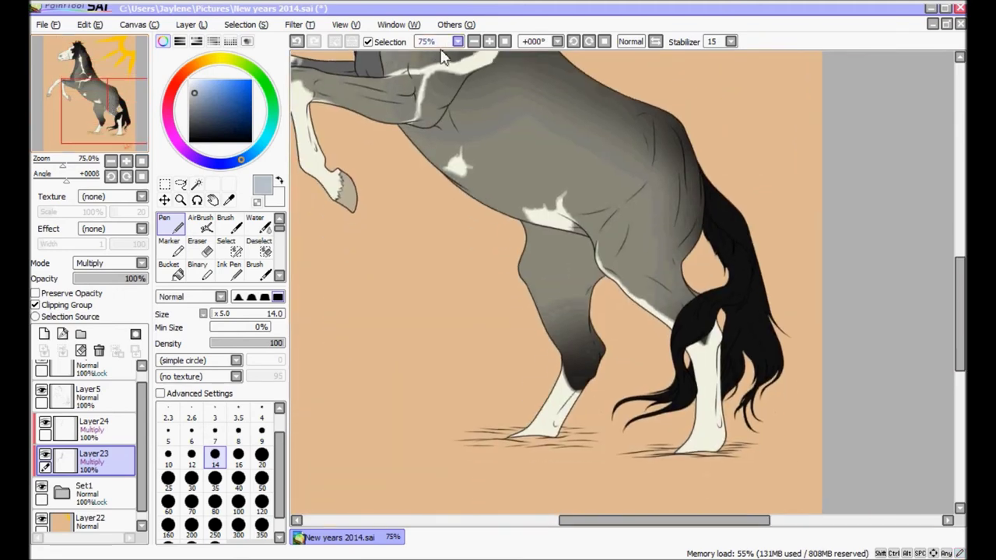
{"action": "left_click", "coordinate": [489, 41]}
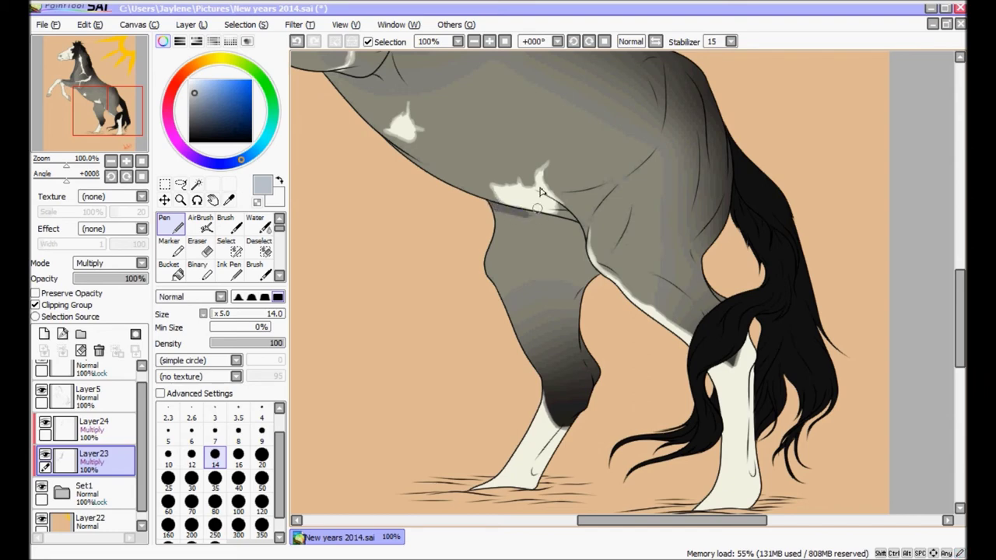
{"action": "left_click", "coordinate": [589, 43]}
{"action": "left_click", "coordinate": [589, 44]}
{"action": "left_click", "coordinate": [490, 43]}
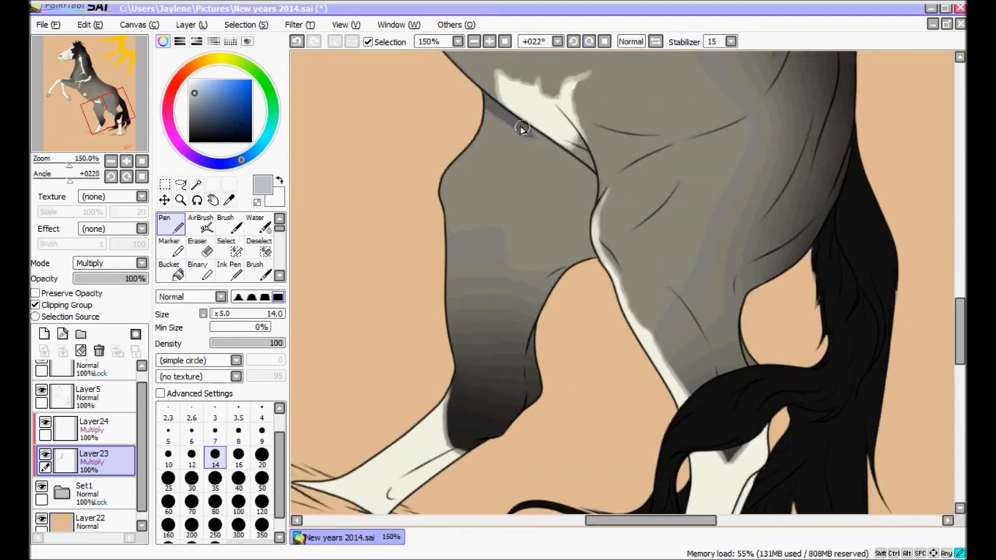
{"action": "left_click_drag", "start_coordinate": [522, 129], "coordinate": [574, 168]}
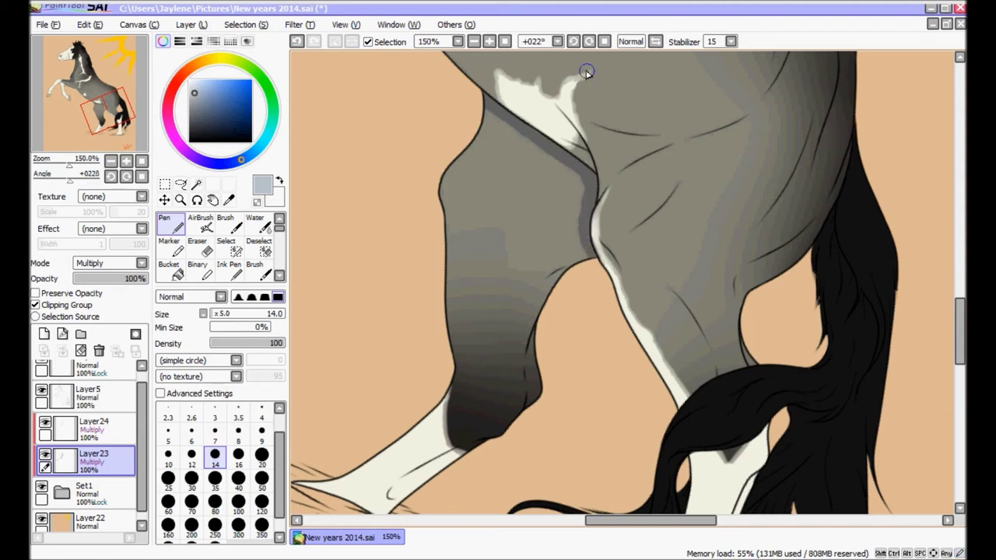
- Restore the canvas rotation, close the shadow outline across the far hock, and fill the upper hind leg with the Bucket
{"action": "left_click", "coordinate": [604, 41]}
{"action": "left_click_drag", "start_coordinate": [477, 389], "coordinate": [582, 435]}
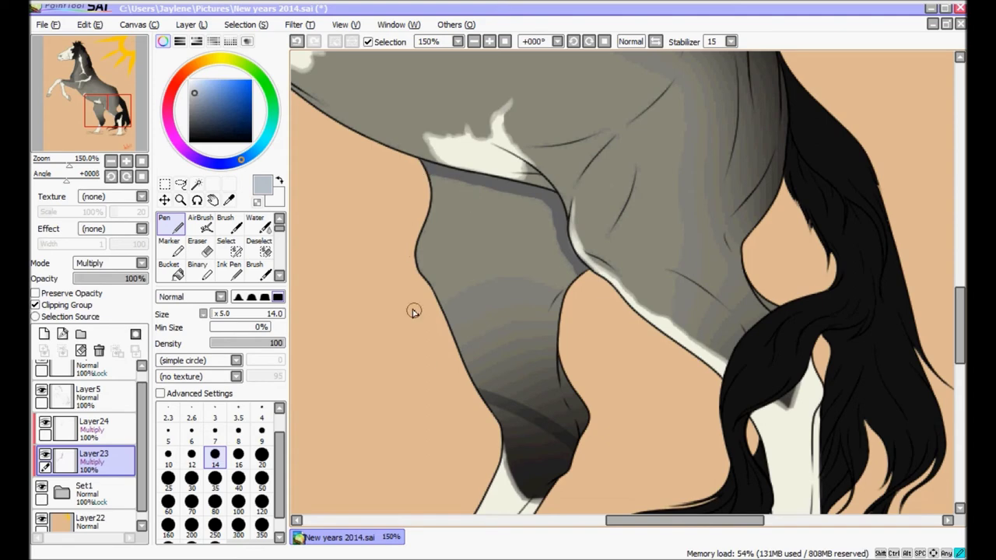
{"action": "left_click", "coordinate": [169, 269]}
{"action": "left_click", "coordinate": [522, 274]}
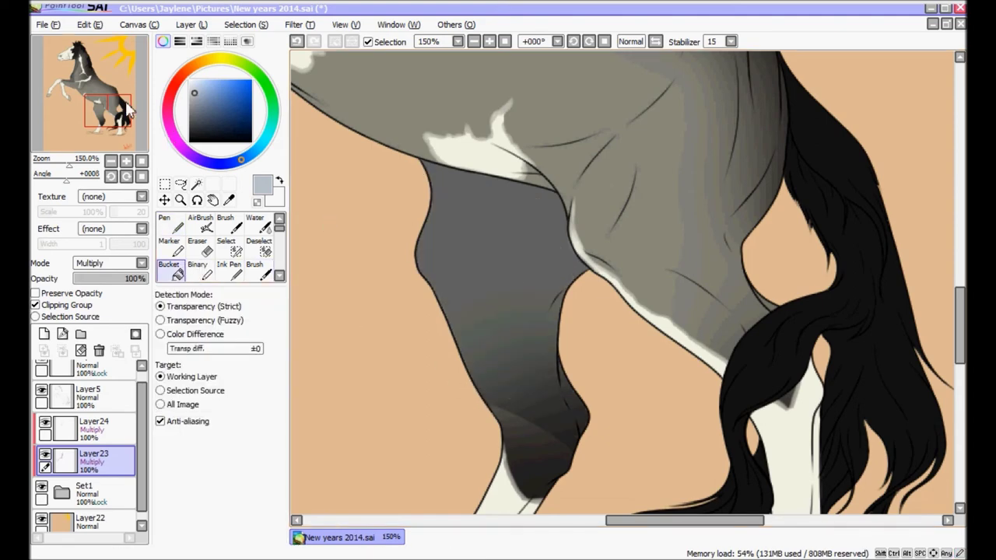
- Shade the far hind leg's white lower section along the tendon line below the hock with the Pen at size 14
{"action": "left_click_drag", "start_coordinate": [127, 111], "coordinate": [127, 118]}
{"action": "left_click", "coordinate": [169, 223]}
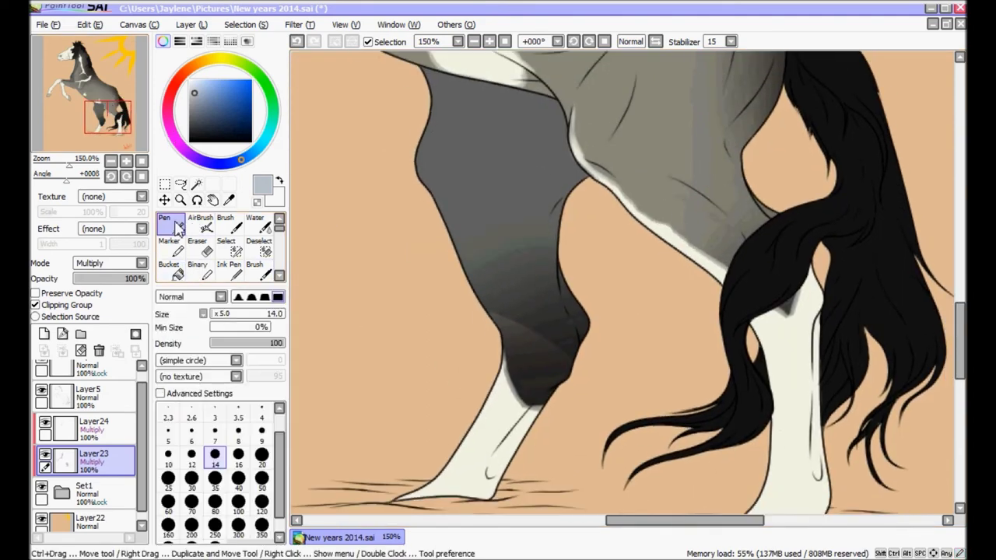
{"action": "left_click", "coordinate": [200, 224]}
{"action": "left_click", "coordinate": [173, 223]}
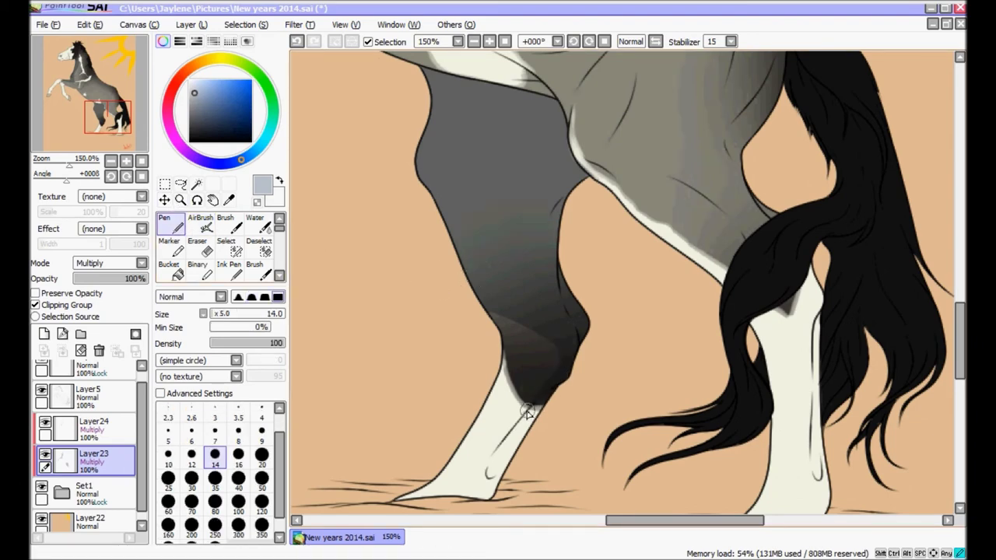
{"action": "mouse_move", "coordinate": [537, 408]}
{"action": "left_mouse_down"}
{"action": "mouse_move", "coordinate": [506, 460]}
{"action": "mouse_move", "coordinate": [488, 468]}
{"action": "mouse_move", "coordinate": [496, 455]}
{"action": "mouse_move", "coordinate": [491, 468]}
{"action": "mouse_move", "coordinate": [499, 468]}
{"action": "mouse_move", "coordinate": [492, 461]}
{"action": "mouse_move", "coordinate": [518, 427]}
{"action": "mouse_move", "coordinate": [490, 472]}
{"action": "left_mouse_up"}
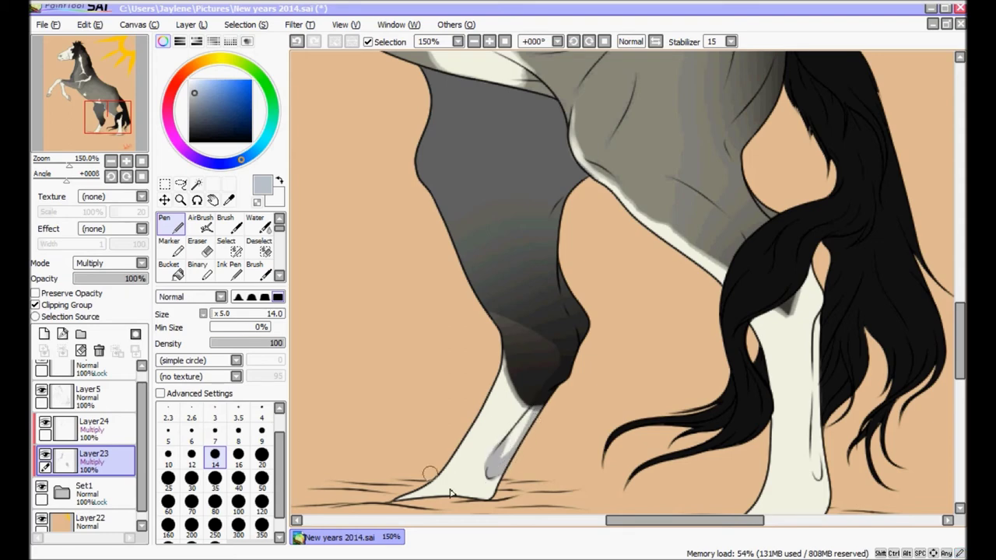
- On Layer24, outline a deeper shadow across the far hind leg's upper part with the Pen at size 14 and fill it with the Bucket
{"action": "left_click", "coordinate": [74, 424]}
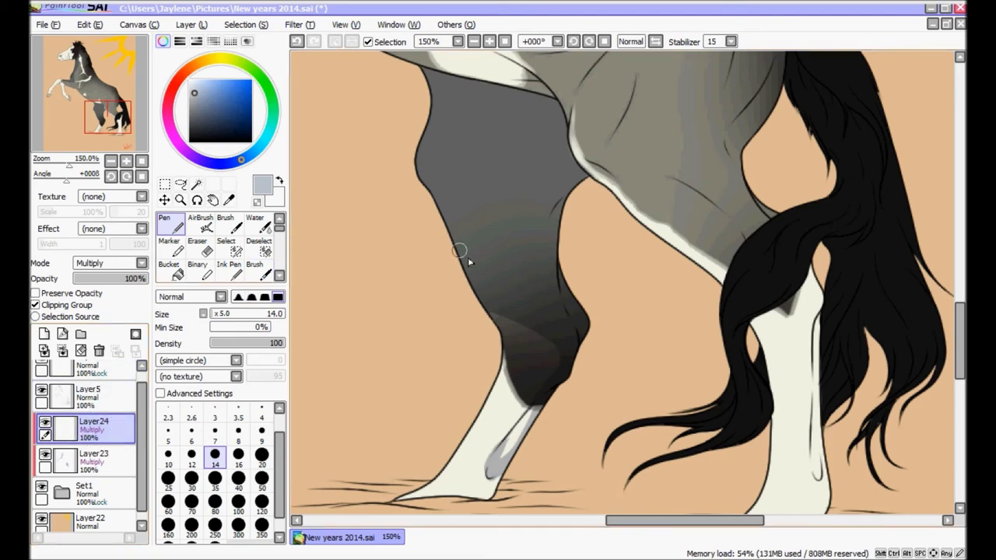
{"action": "left_click_drag", "start_coordinate": [417, 176], "coordinate": [556, 252]}
{"action": "mouse_move", "coordinate": [412, 77]}
{"action": "left_mouse_down"}
{"action": "mouse_move", "coordinate": [561, 128]}
{"action": "mouse_move", "coordinate": [552, 107]}
{"action": "mouse_move", "coordinate": [479, 88]}
{"action": "left_mouse_up"}
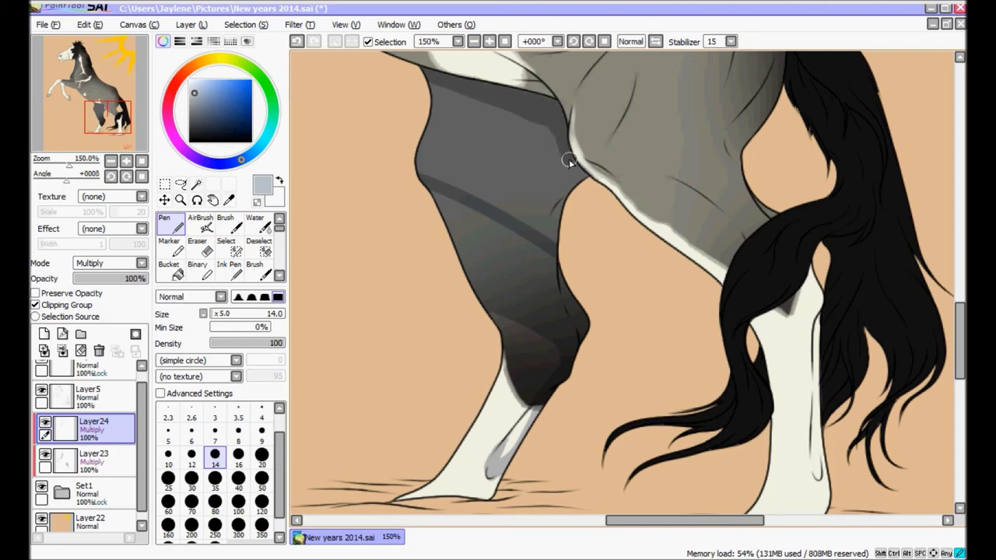
{"action": "left_click_drag", "start_coordinate": [569, 161], "coordinate": [593, 184]}
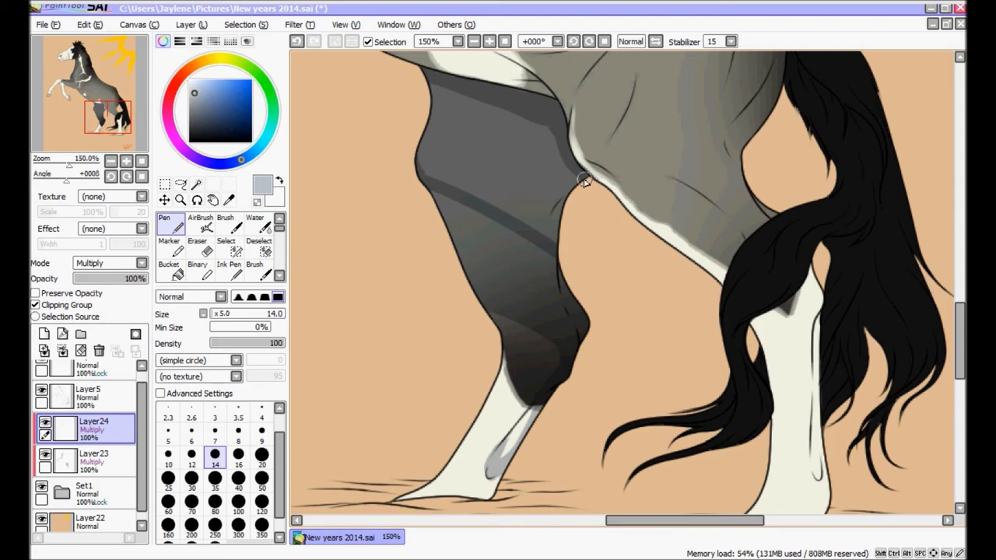
{"action": "left_click", "coordinate": [169, 268]}
{"action": "left_click", "coordinate": [495, 154]}
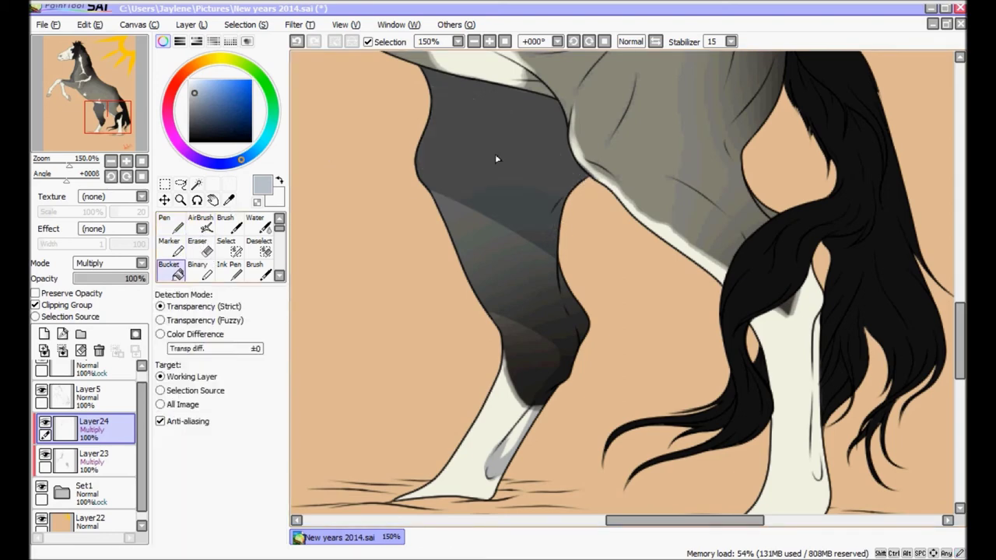
- On Layer23, outline the belly shadow from behind the elbow to the flank with the Pen at size 14 and fill it with the Bucket
{"action": "left_click", "coordinate": [171, 223]}
{"action": "left_click", "coordinate": [504, 42]}
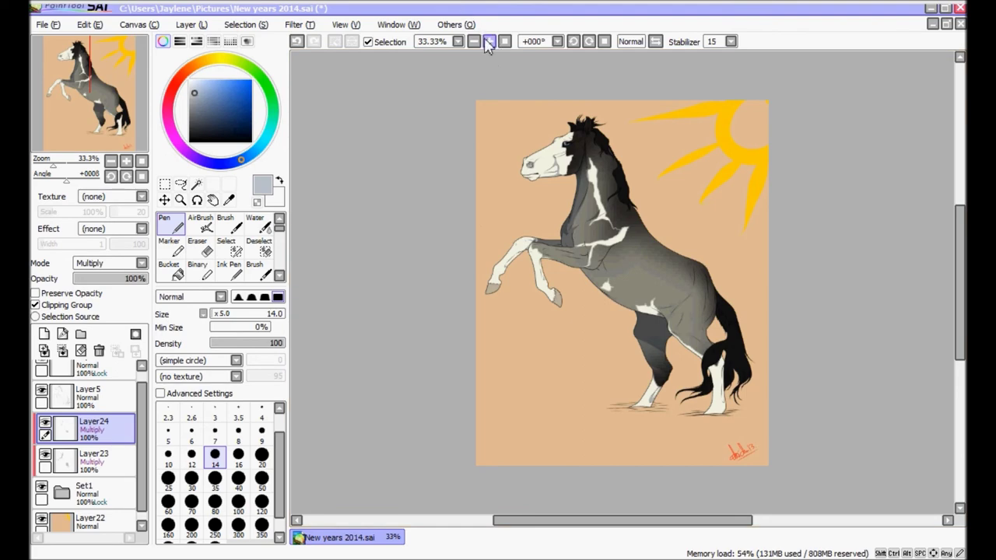
{"action": "left_click", "coordinate": [488, 41]}
{"action": "left_click", "coordinate": [488, 41]}
{"action": "left_click", "coordinate": [490, 42]}
{"action": "left_click_drag", "start_coordinate": [109, 96], "coordinate": [119, 92]}
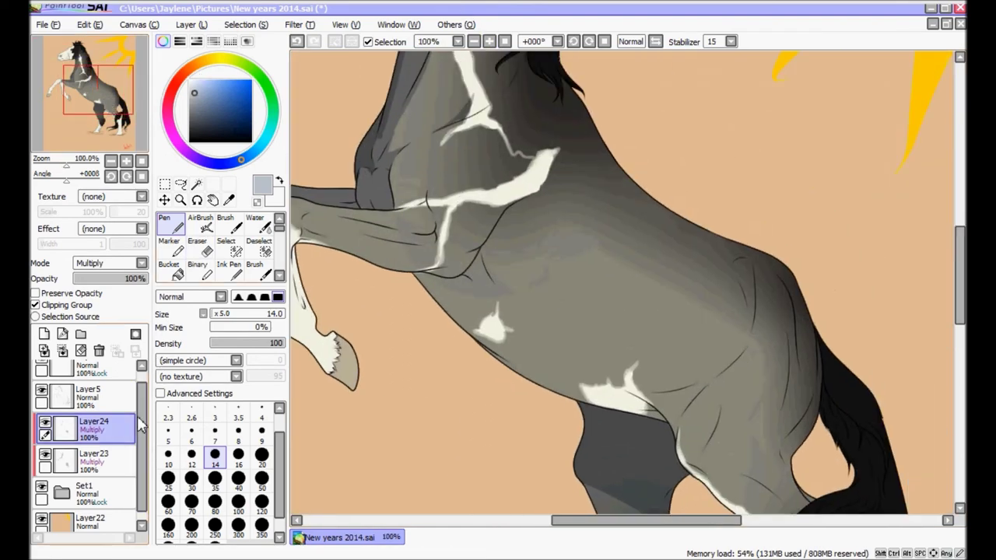
{"action": "left_click", "coordinate": [89, 459]}
{"action": "left_click", "coordinate": [97, 104]}
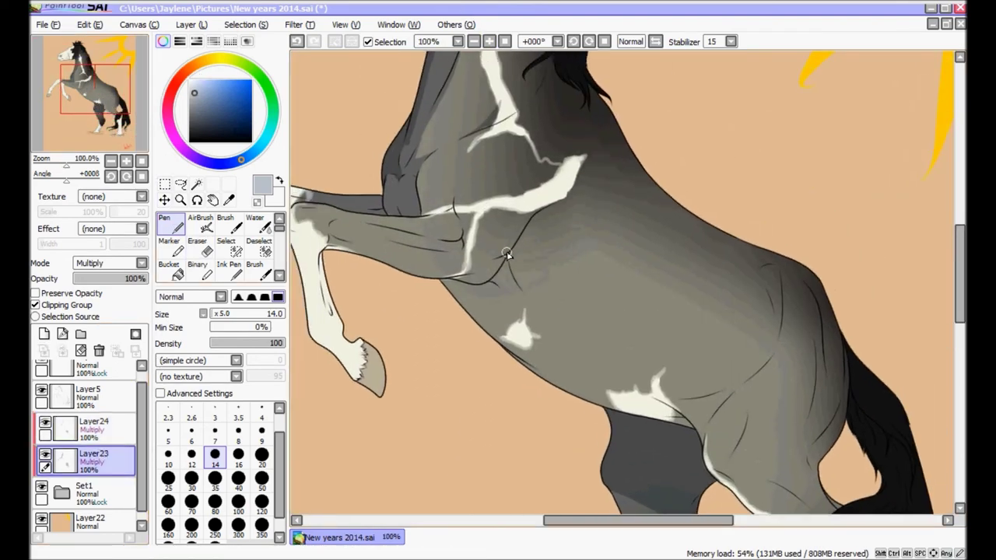
{"action": "left_click_drag", "start_coordinate": [512, 263], "coordinate": [537, 342]}
{"action": "key", "text": "ctrl+z"}
{"action": "mouse_move", "coordinate": [526, 229]}
{"action": "left_mouse_down"}
{"action": "mouse_move", "coordinate": [519, 261]}
{"action": "mouse_move", "coordinate": [540, 308]}
{"action": "mouse_move", "coordinate": [616, 365]}
{"action": "mouse_move", "coordinate": [682, 376]}
{"action": "mouse_move", "coordinate": [669, 379]}
{"action": "mouse_move", "coordinate": [731, 370]}
{"action": "mouse_move", "coordinate": [591, 256]}
{"action": "mouse_move", "coordinate": [721, 358]}
{"action": "mouse_move", "coordinate": [760, 368]}
{"action": "mouse_move", "coordinate": [728, 375]}
{"action": "mouse_move", "coordinate": [769, 352]}
{"action": "mouse_move", "coordinate": [705, 381]}
{"action": "mouse_move", "coordinate": [763, 357]}
{"action": "mouse_move", "coordinate": [719, 379]}
{"action": "mouse_move", "coordinate": [782, 321]}
{"action": "mouse_move", "coordinate": [738, 386]}
{"action": "mouse_move", "coordinate": [758, 365]}
{"action": "mouse_move", "coordinate": [703, 397]}
{"action": "left_mouse_up"}
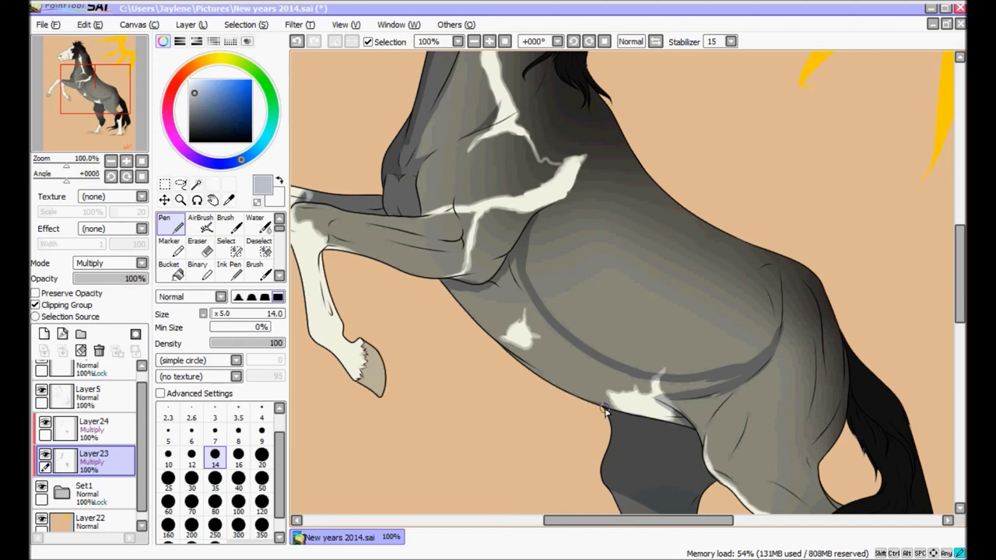
{"action": "left_click", "coordinate": [170, 266]}
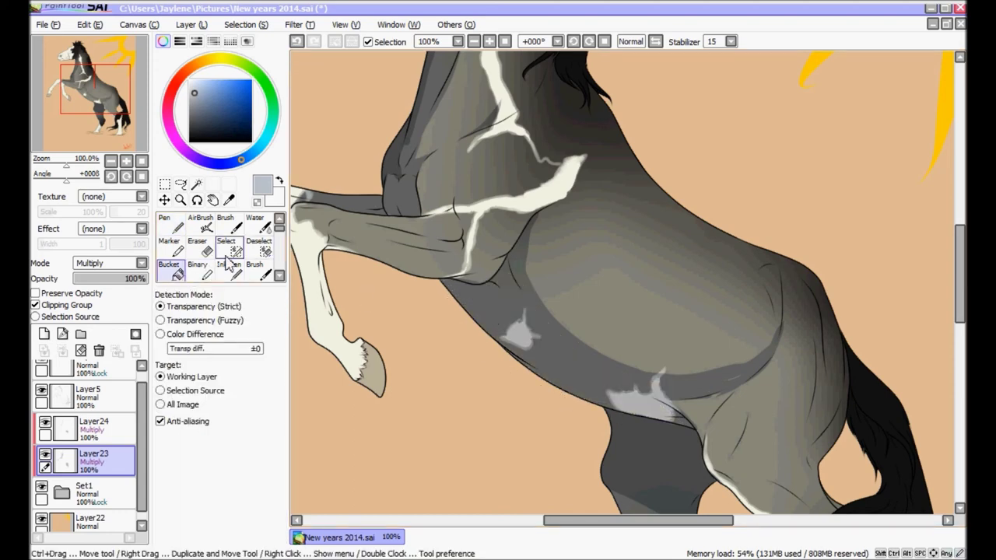
- Trim the upper edge of the belly shadow near the flank with the Eraser at size 35, using a temporary 90° canvas rotation
{"action": "left_click", "coordinate": [169, 225]}
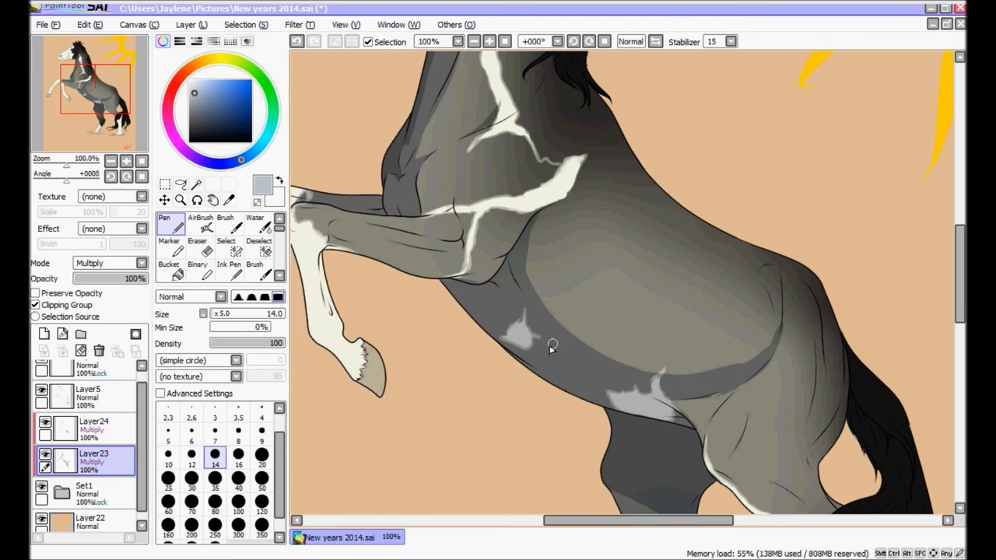
{"action": "left_click", "coordinate": [204, 249]}
{"action": "left_click", "coordinate": [589, 43]}
{"action": "left_click", "coordinate": [590, 42]}
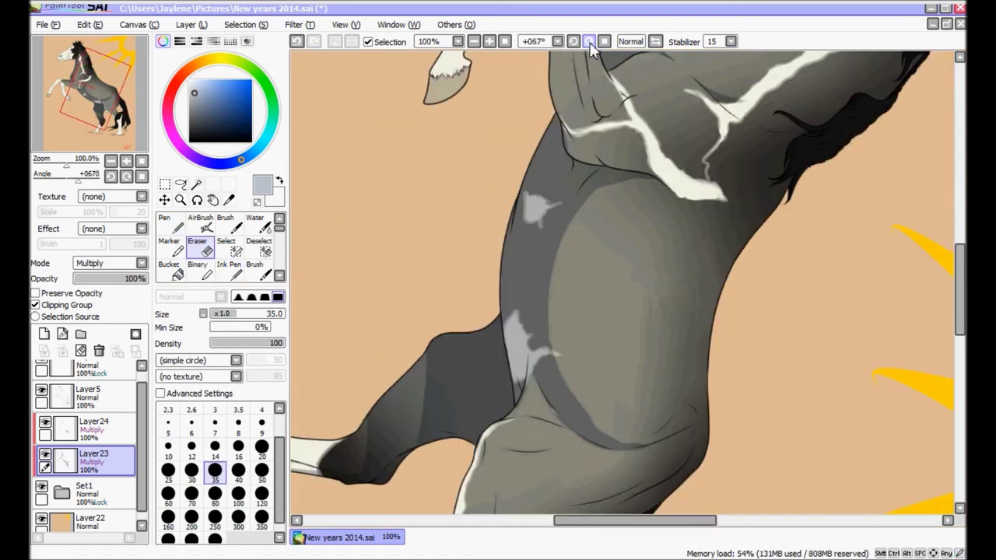
{"action": "left_click", "coordinate": [589, 43]}
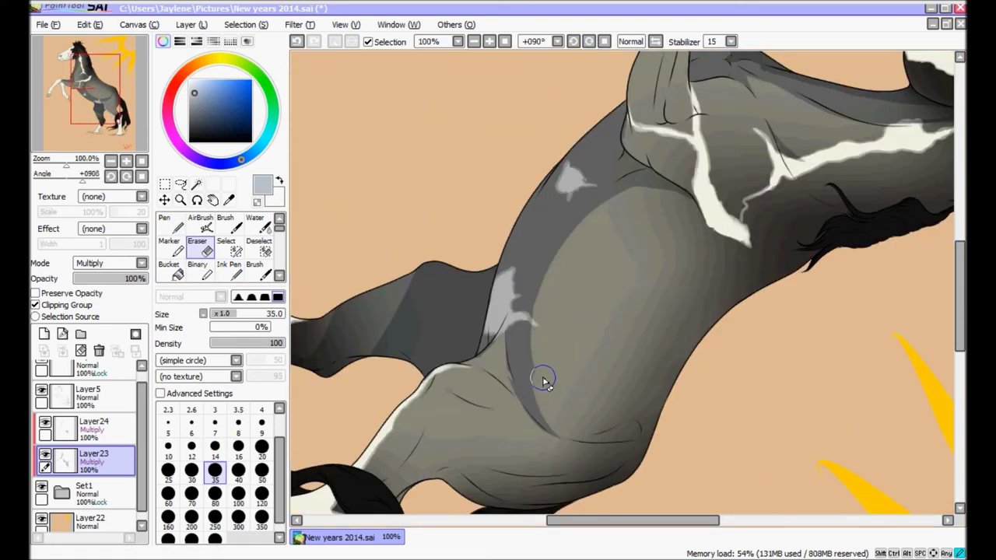
{"action": "left_click_drag", "start_coordinate": [562, 280], "coordinate": [561, 418]}
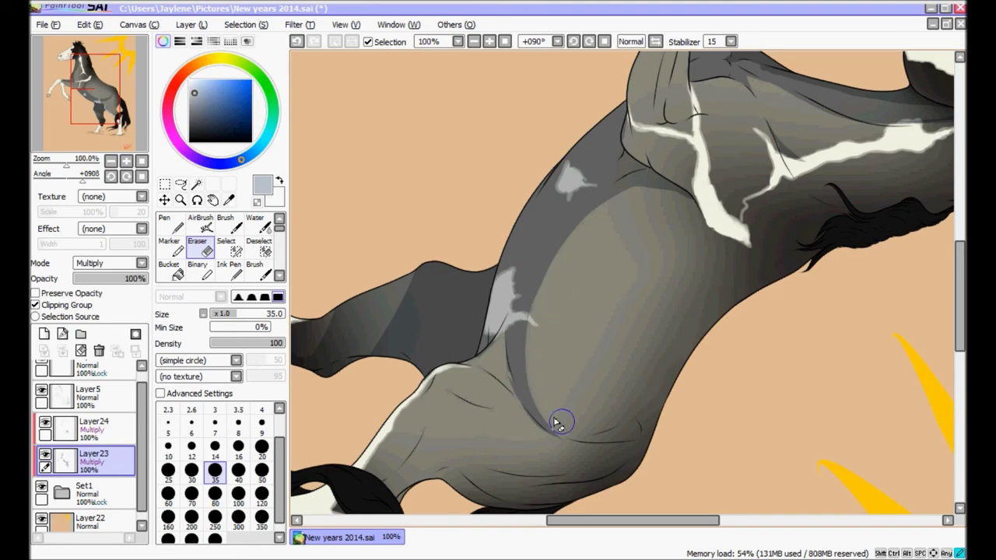
{"action": "left_click", "coordinate": [603, 41]}
- Outline a deeper shadow along the underside of the belly on Layer24 with the Pen at size 14
{"action": "left_click", "coordinate": [178, 225]}
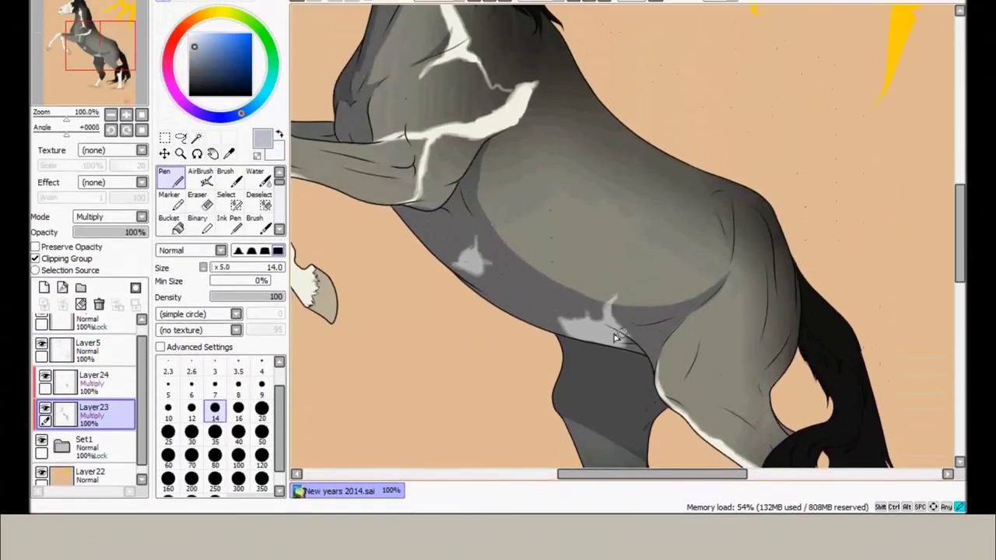
{"action": "left_click", "coordinate": [95, 381]}
{"action": "mouse_move", "coordinate": [460, 179]}
{"action": "left_mouse_down"}
{"action": "mouse_move", "coordinate": [477, 248]}
{"action": "mouse_move", "coordinate": [636, 359]}
{"action": "mouse_move", "coordinate": [654, 402]}
{"action": "left_mouse_up"}
{"action": "left_click_drag", "start_coordinate": [400, 260], "coordinate": [495, 355]}
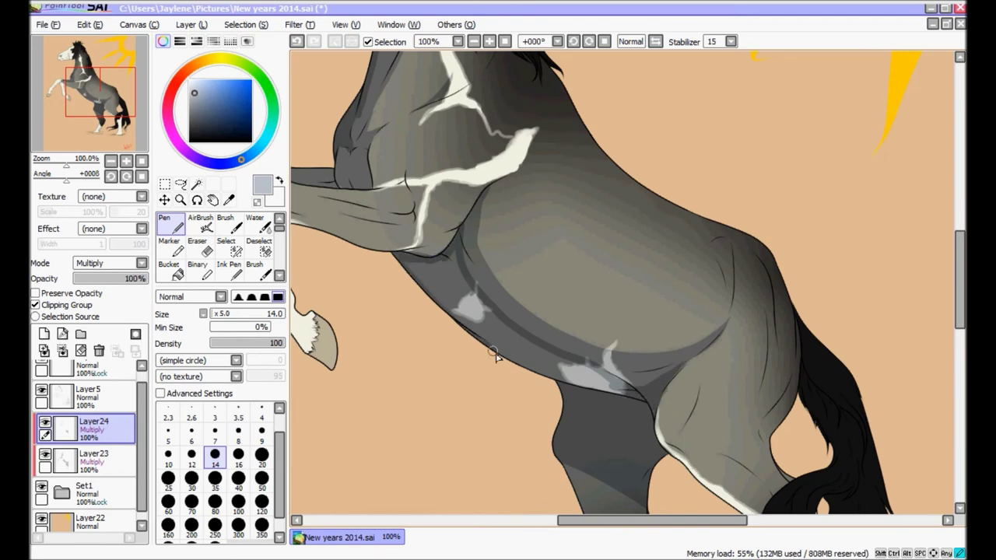
- Open the Set1 folder, choose Layer7, and make a rectangular selection around the whole horse
{"action": "left_click", "coordinate": [504, 41]}
{"action": "left_click", "coordinate": [61, 493]}
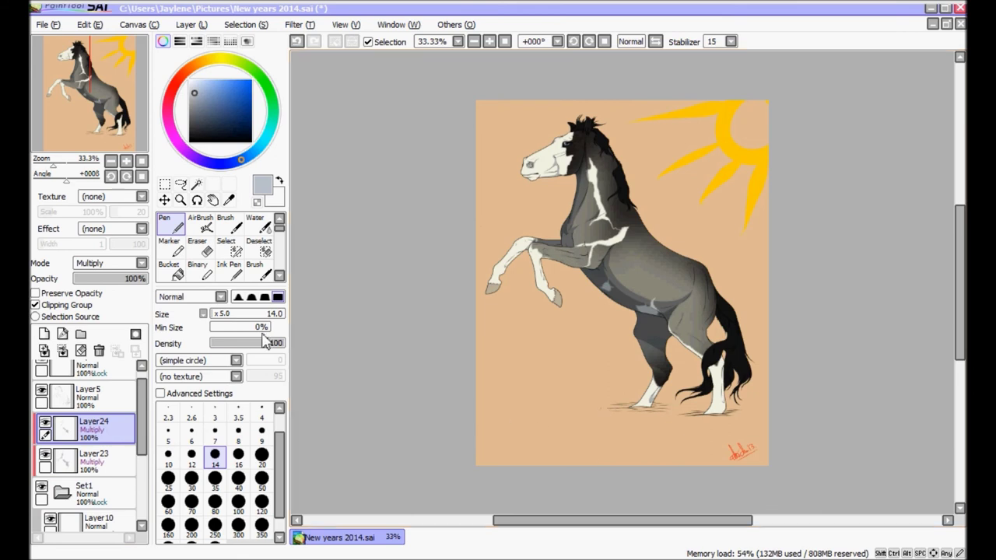
{"action": "scroll", "coordinate": [101, 467], "scroll_direction": "down", "scroll_amount": 4}
{"action": "left_click", "coordinate": [109, 498]}
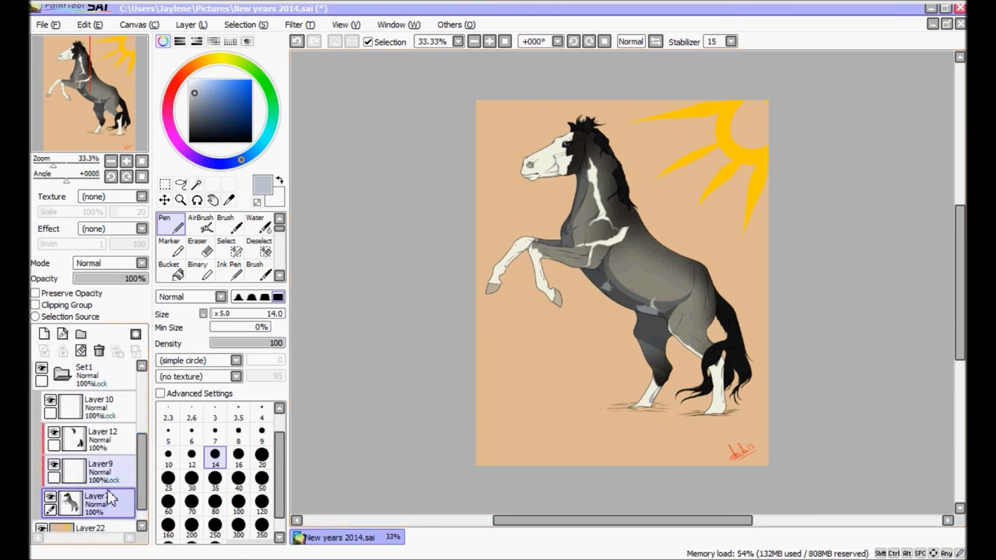
{"action": "key", "text": "m"}
{"action": "left_click_drag", "start_coordinate": [454, 84], "coordinate": [807, 458]}
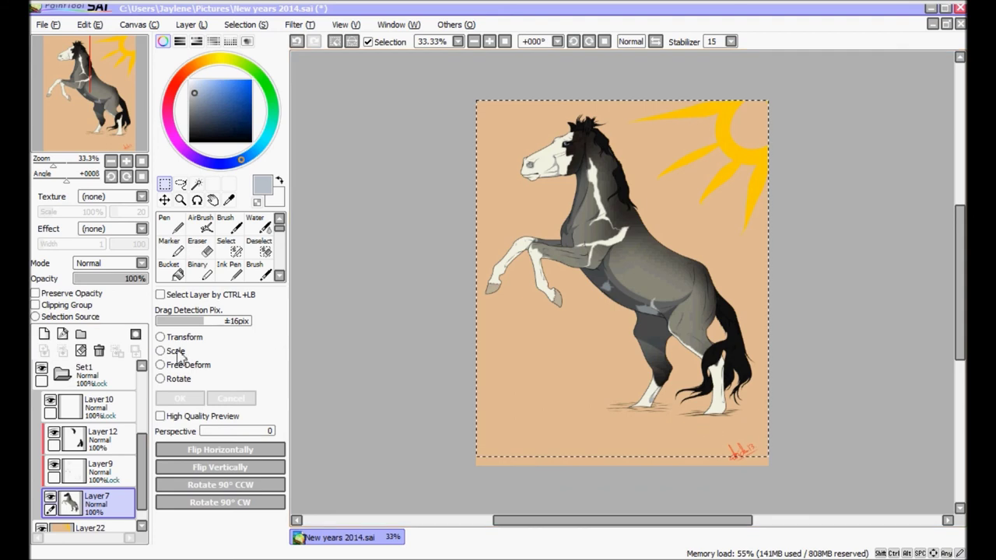
{"action": "left_click", "coordinate": [106, 26]}
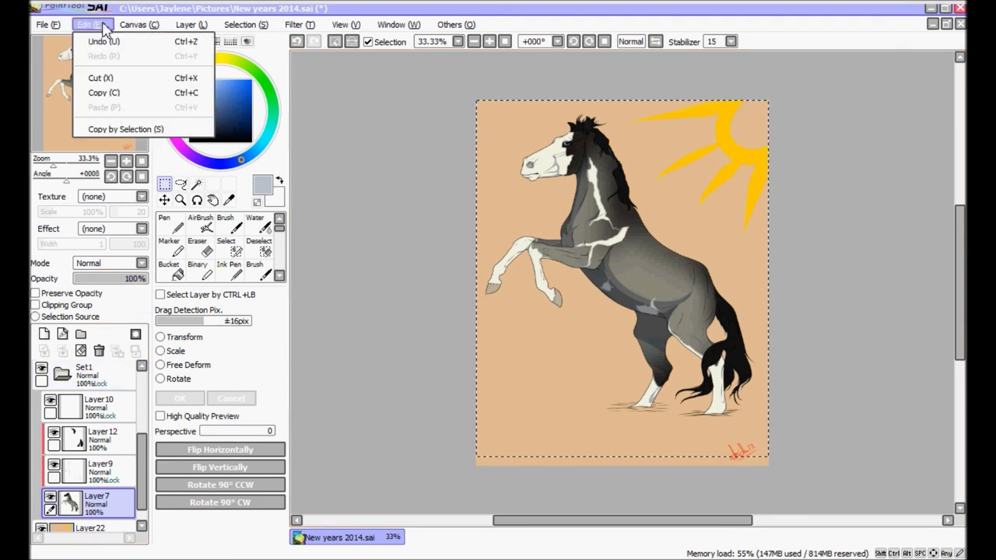
{"action": "left_click", "coordinate": [109, 76]}
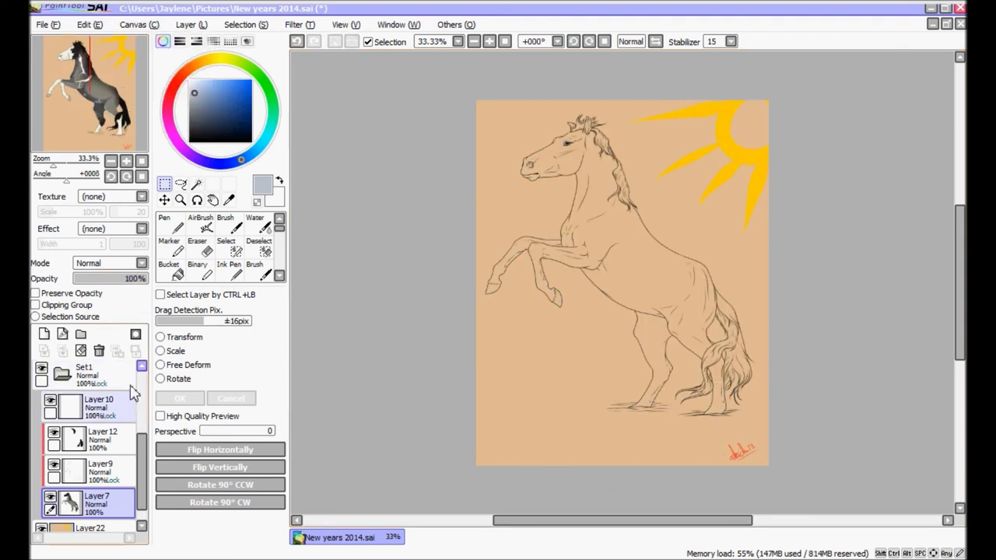
{"action": "left_click", "coordinate": [296, 41]}
- Copy the selected horse body from Layer7
{"action": "left_click", "coordinate": [122, 28]}
{"action": "mouse_move", "coordinate": [97, 26]}
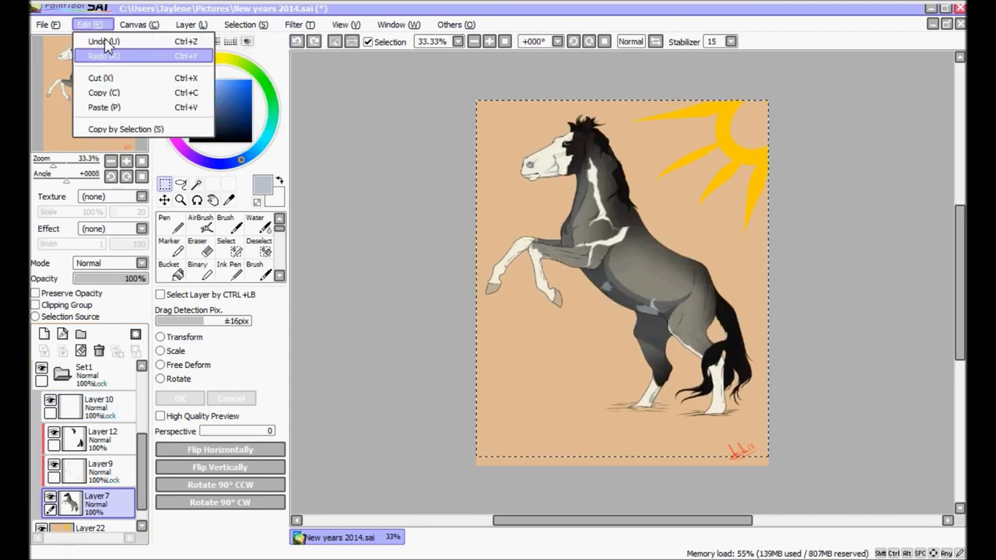
{"action": "left_click", "coordinate": [111, 95]}
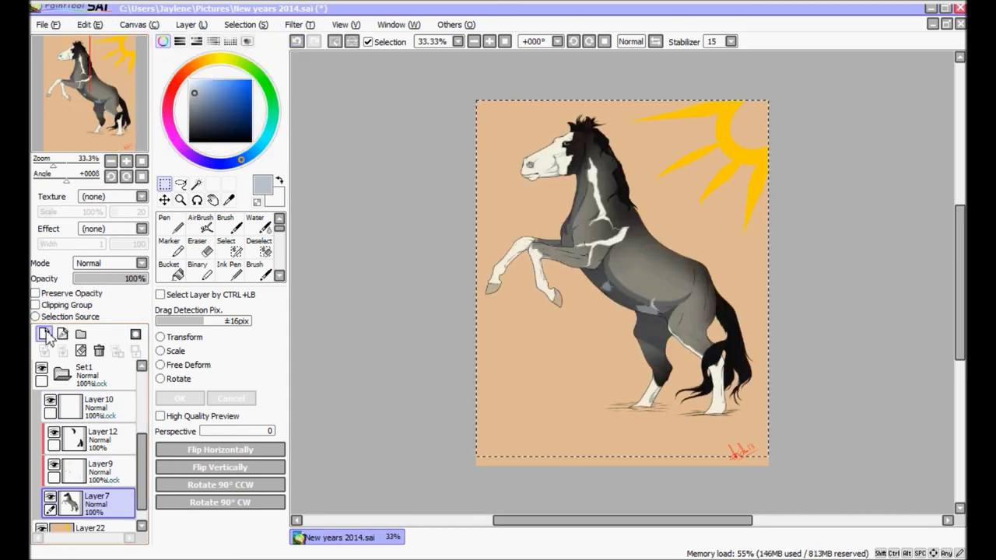
- Add a new layer directly above the collapsed Set1 folder and paste the copied horse body
{"action": "left_click", "coordinate": [64, 378]}
{"action": "left_click_drag", "start_coordinate": [138, 451], "coordinate": [116, 467]}
{"action": "left_click", "coordinate": [101, 442]}
{"action": "left_click", "coordinate": [99, 420]}
{"action": "left_click", "coordinate": [45, 333]}
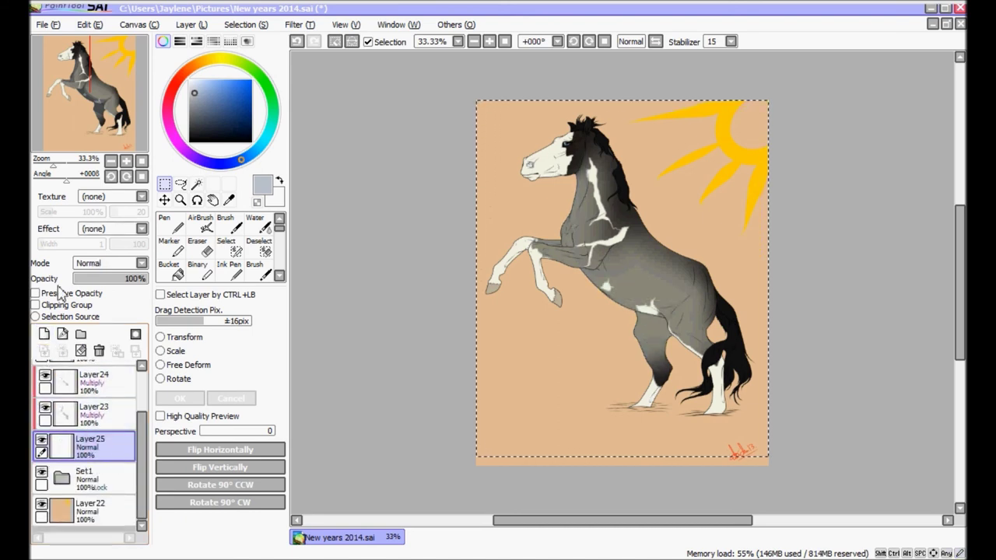
{"action": "left_click", "coordinate": [90, 24]}
{"action": "left_click", "coordinate": [116, 108]}
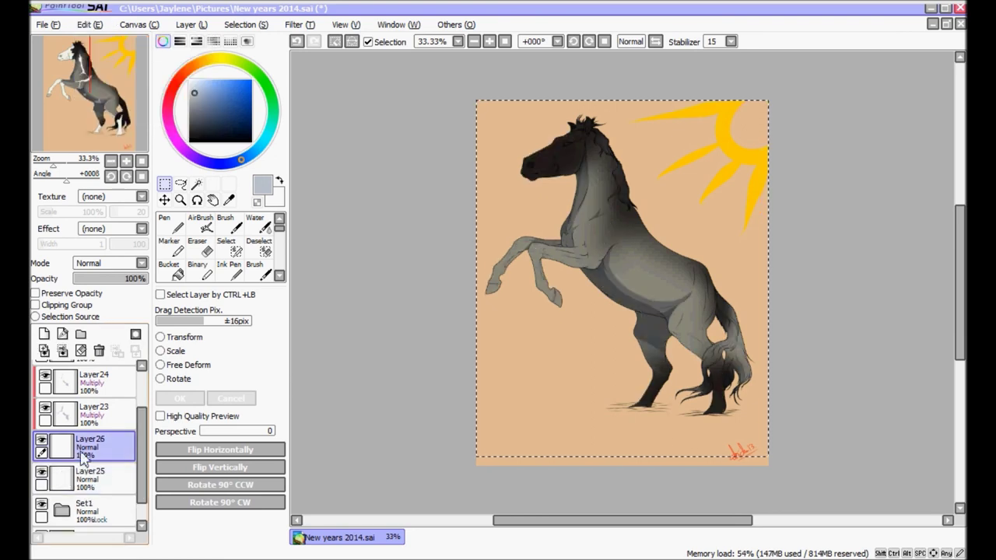
- Delete the empty Layer25 beneath the pasted horse copy
{"action": "left_click_drag", "start_coordinate": [83, 454], "coordinate": [89, 484]}
{"action": "left_click", "coordinate": [99, 453]}
{"action": "left_click", "coordinate": [98, 349]}
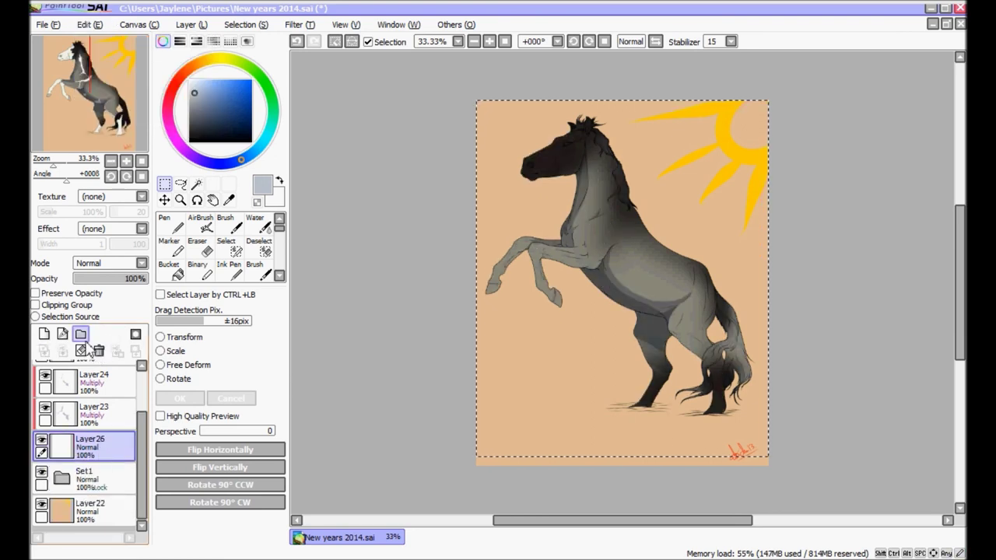
- Free Deform the pasted horse into a flattened cast shadow stretching across the ground from the hind hooves, away from the sun, and apply it
{"action": "left_click", "coordinate": [181, 339]}
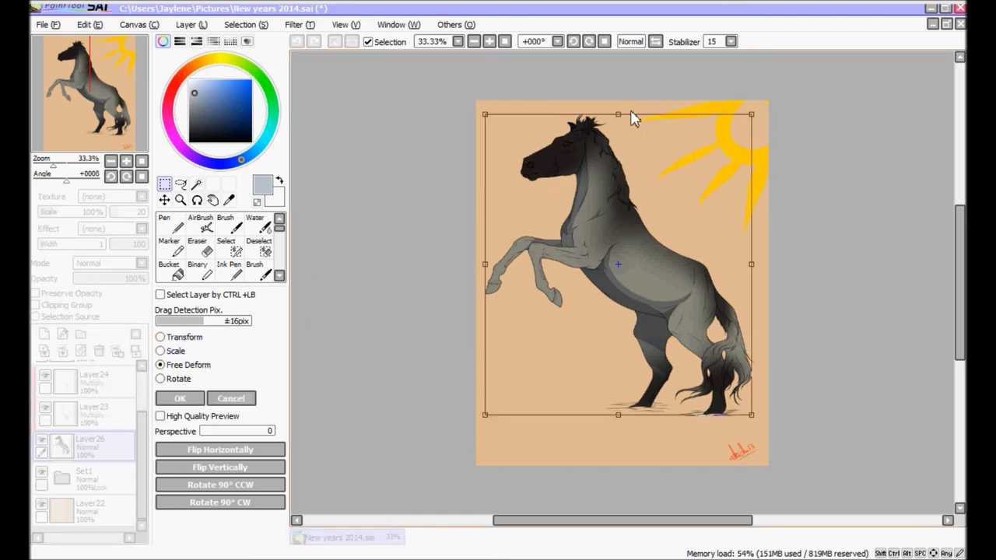
{"action": "mouse_move", "coordinate": [632, 115]}
{"action": "left_mouse_down"}
{"action": "mouse_move", "coordinate": [611, 136]}
{"action": "mouse_move", "coordinate": [574, 351]}
{"action": "mouse_move", "coordinate": [572, 444]}
{"action": "mouse_move", "coordinate": [546, 457]}
{"action": "mouse_move", "coordinate": [551, 418]}
{"action": "left_mouse_up"}
{"action": "left_click_drag", "start_coordinate": [748, 406], "coordinate": [747, 418]}
{"action": "left_click_drag", "start_coordinate": [612, 415], "coordinate": [614, 409]}
{"action": "left_click_drag", "start_coordinate": [748, 409], "coordinate": [747, 418]}
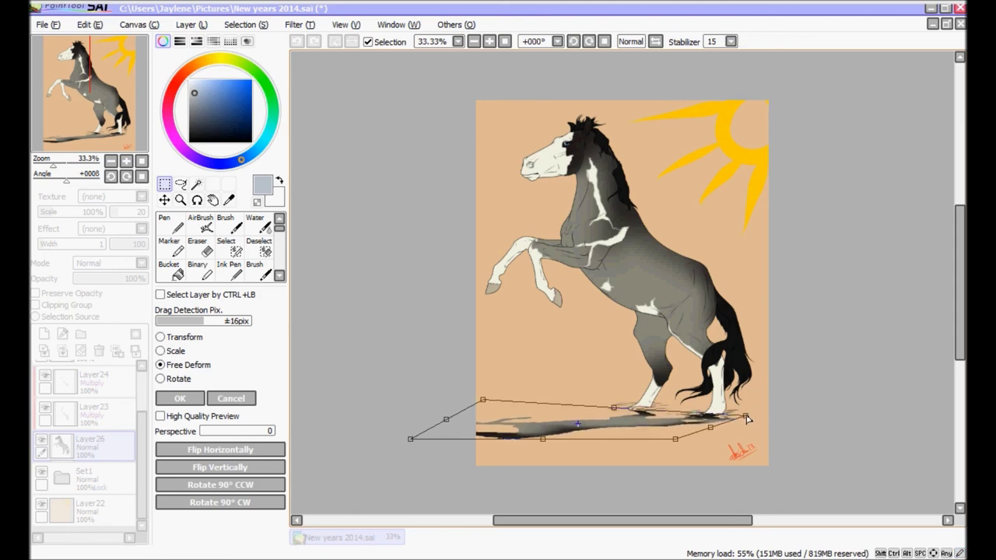
{"action": "left_click_drag", "start_coordinate": [482, 400], "coordinate": [486, 396]}
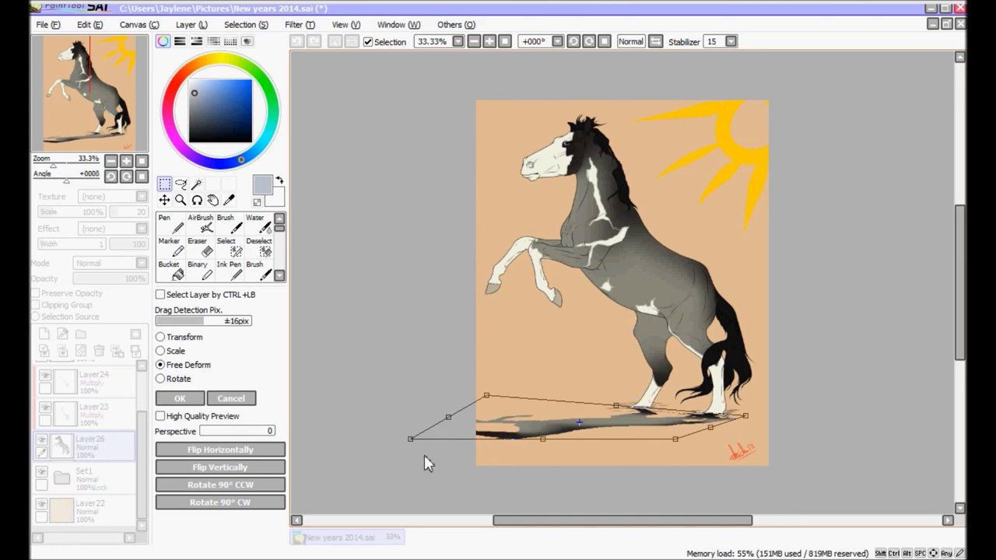
{"action": "left_click", "coordinate": [186, 398]}
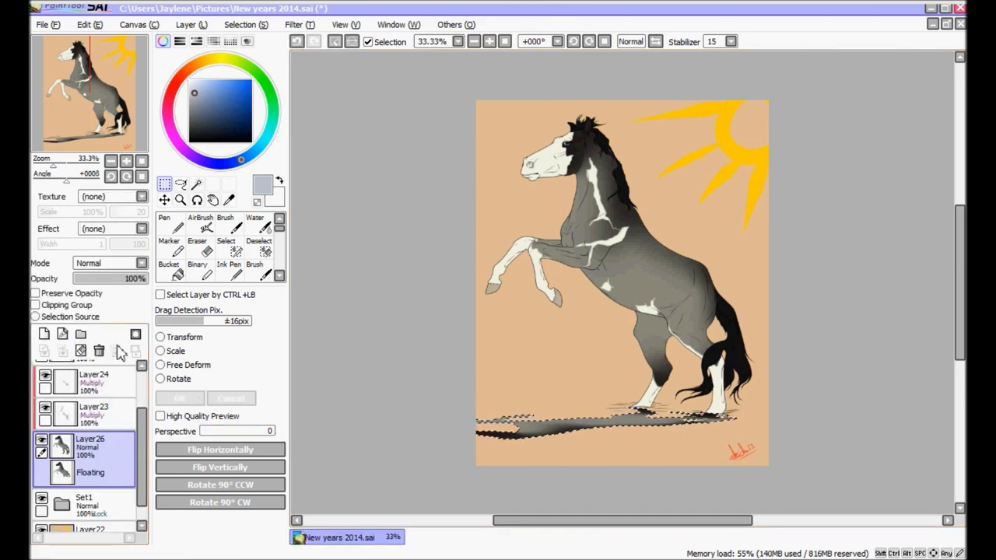
- Preserve the opacity of Layer26 and paint the cast shadow solid grey-blue with the Pen at size 250
{"action": "left_click", "coordinate": [73, 294]}
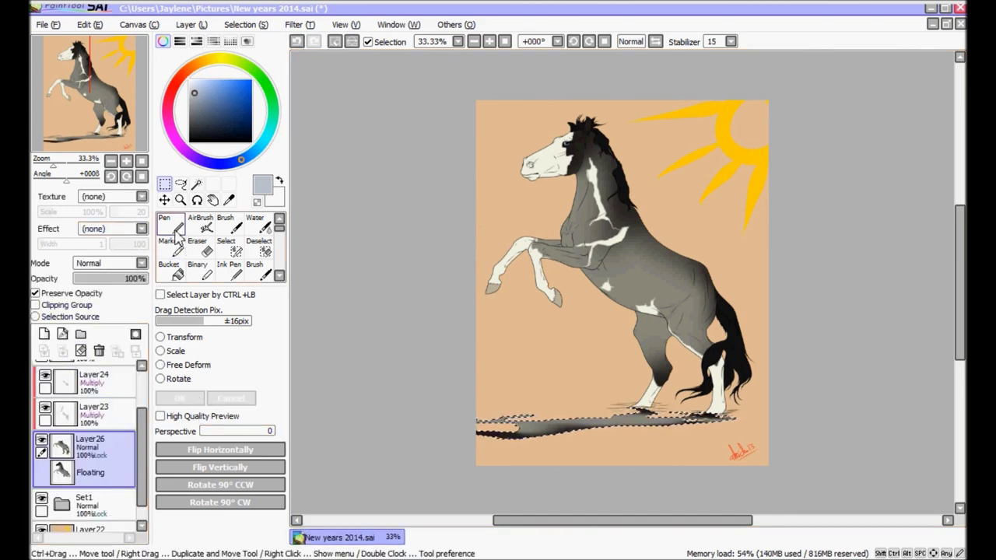
{"action": "left_click", "coordinate": [172, 232]}
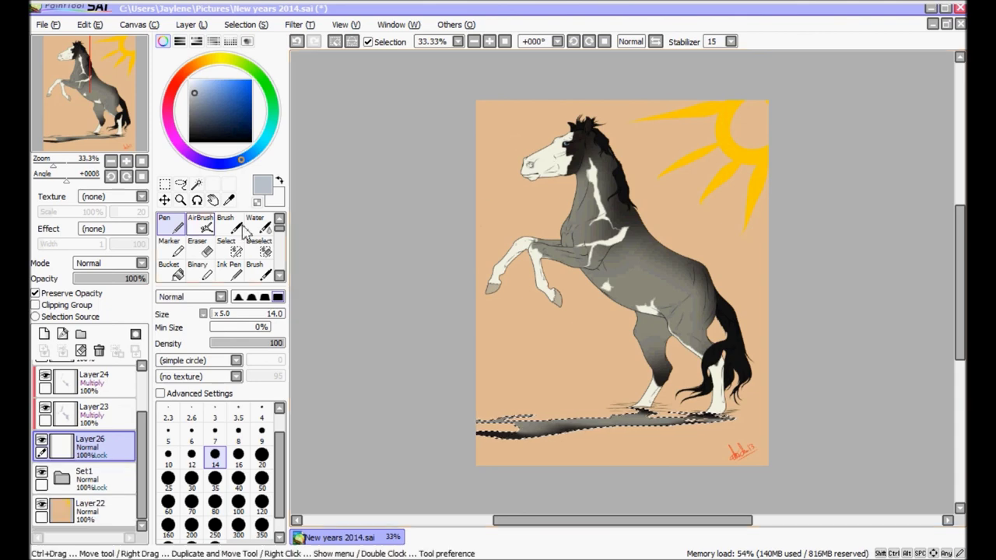
{"action": "left_click", "coordinate": [215, 528]}
{"action": "mouse_move", "coordinate": [517, 399]}
{"action": "left_mouse_down"}
{"action": "mouse_move", "coordinate": [534, 411]}
{"action": "mouse_move", "coordinate": [725, 421]}
{"action": "left_mouse_up"}
- Deselect the cast shadow and set Layer26's blending mode to Multiply
{"action": "left_click", "coordinate": [165, 183]}
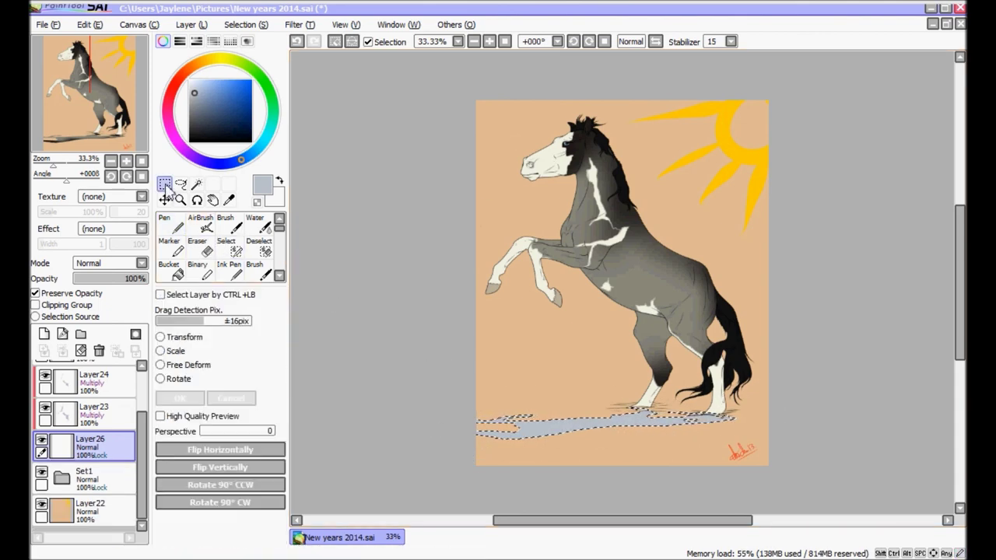
{"action": "key", "text": "ctrl+d"}
{"action": "left_click", "coordinate": [109, 263]}
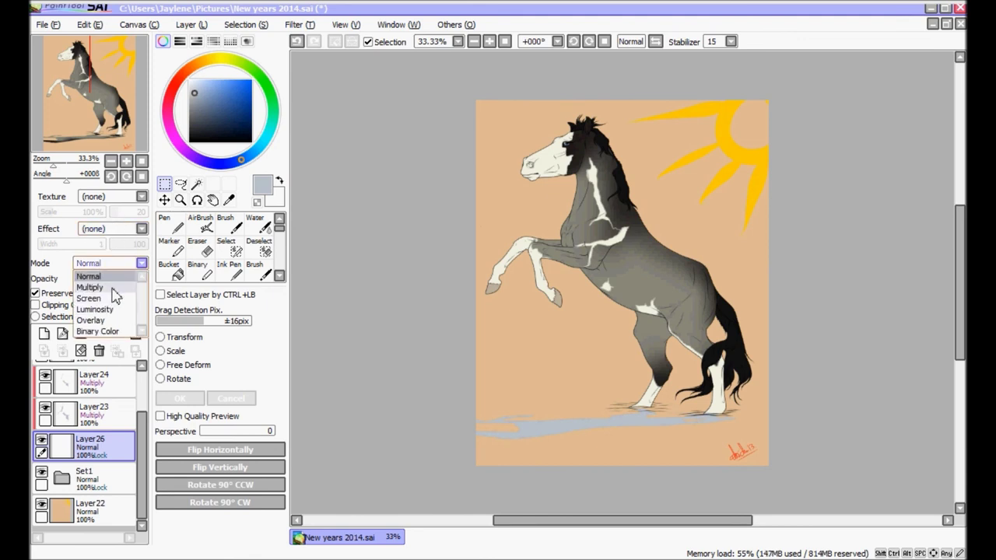
{"action": "left_click", "coordinate": [92, 286]}
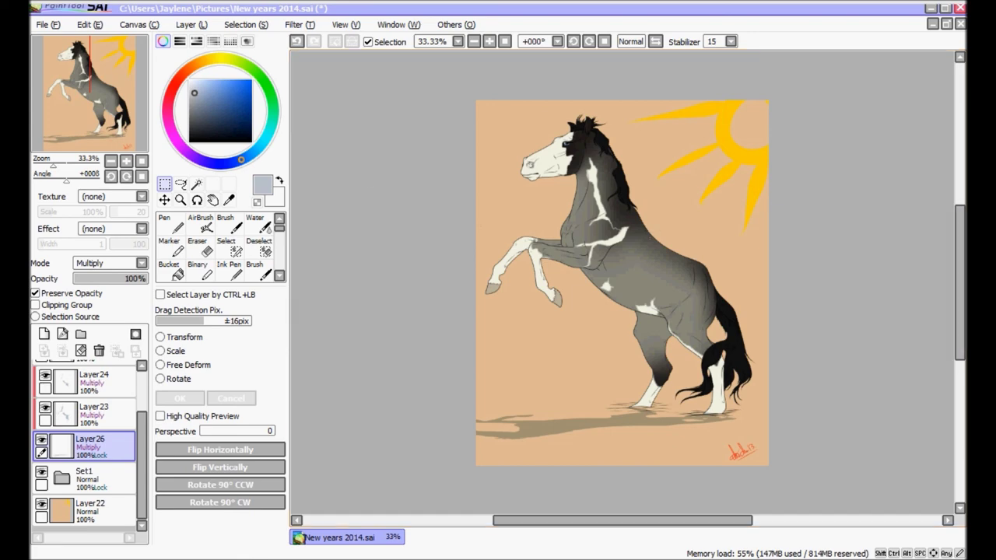
{"action": "key", "text": "alt+Tab"}
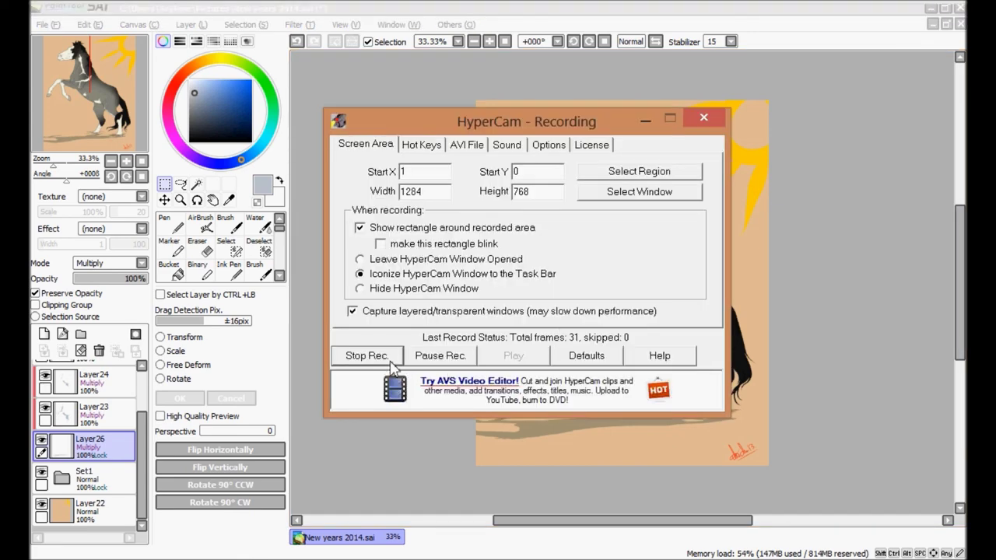
{"action": "left_click", "coordinate": [392, 366]}
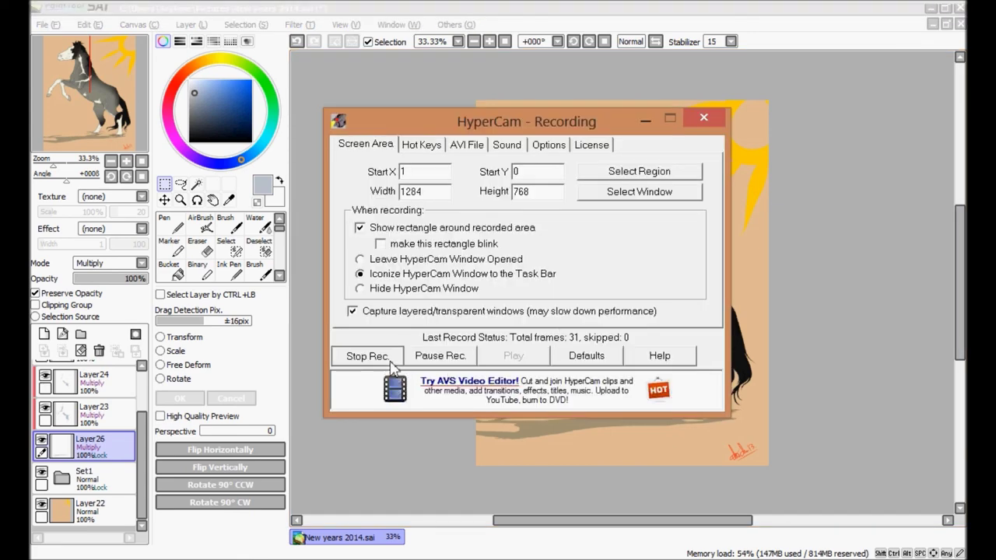